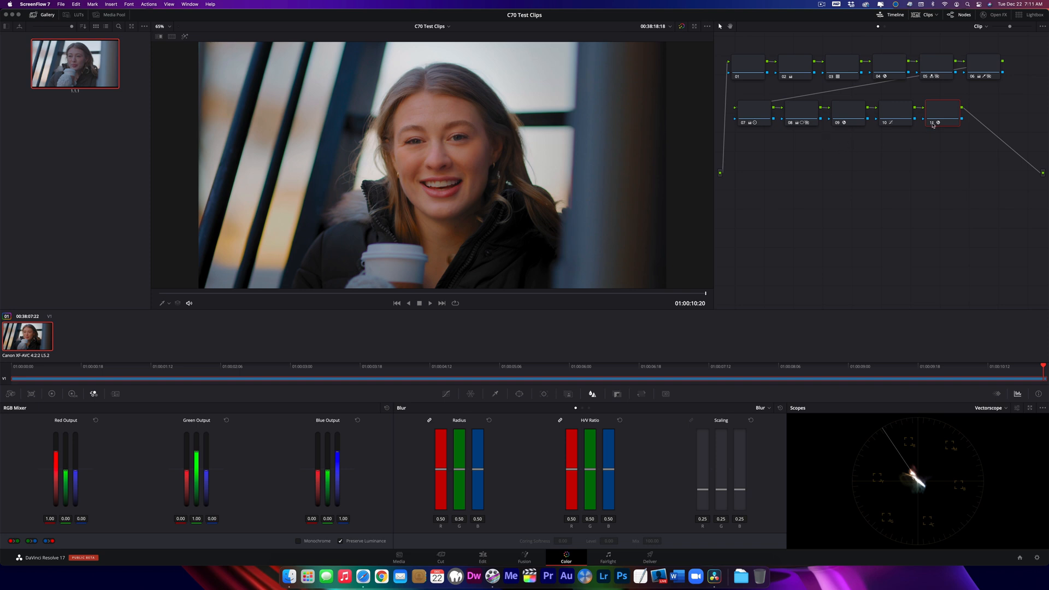
Disable nodes 11 through 02 of the grade, keeping only node 01 enabled.
{"action": "left_click", "coordinate": [933, 125]}
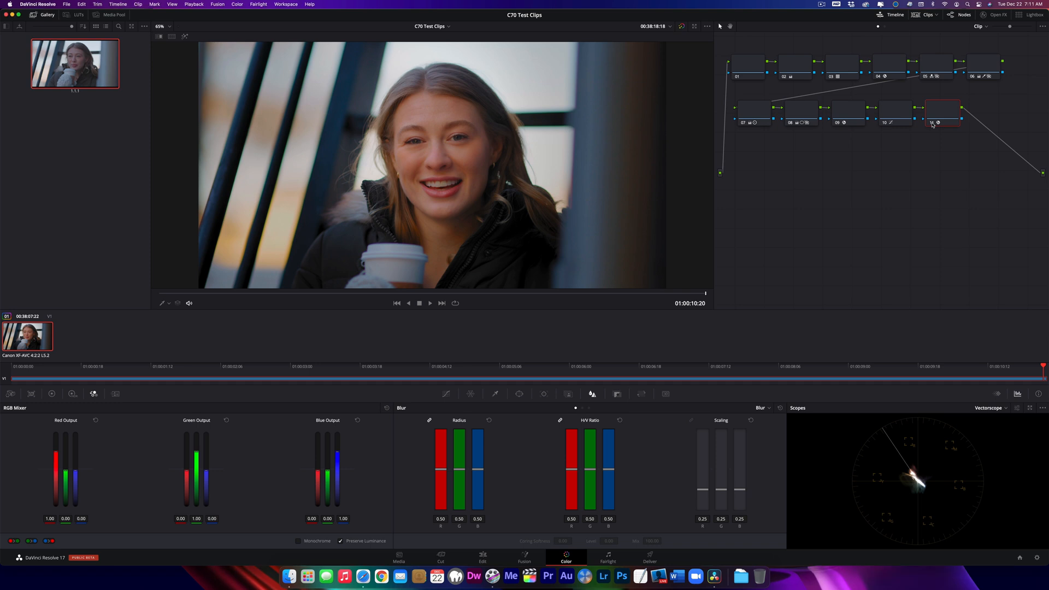
{"action": "left_click", "coordinate": [885, 123]}
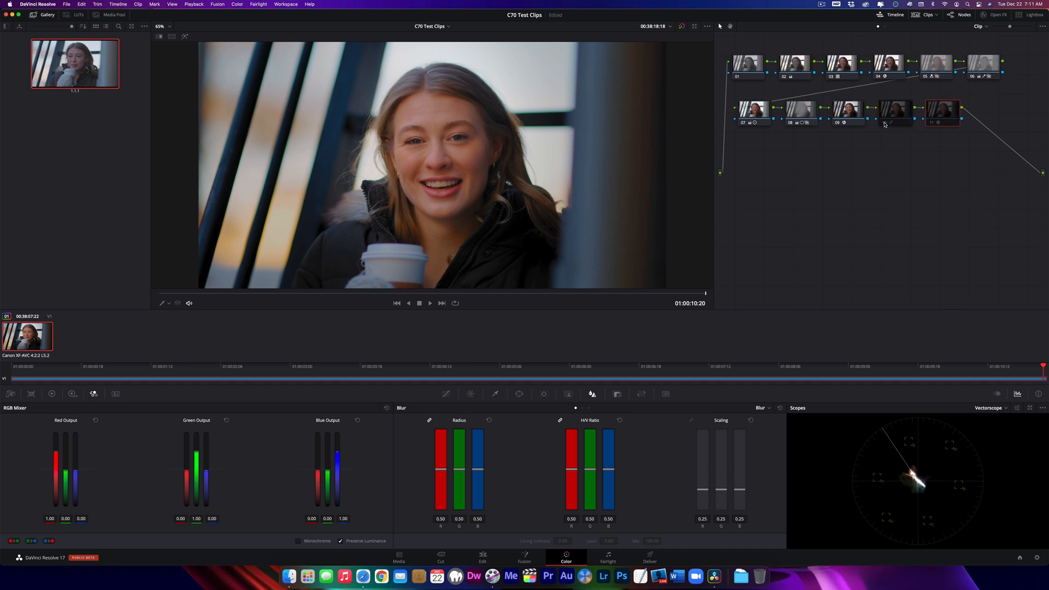
{"action": "left_click", "coordinate": [838, 123]}
{"action": "left_click", "coordinate": [791, 123]}
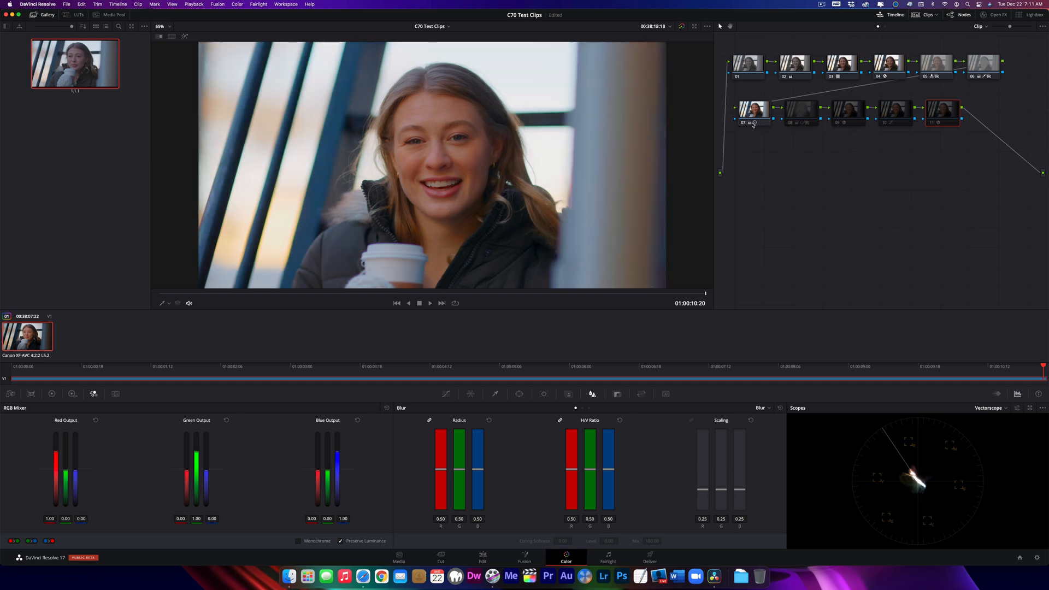
{"action": "left_click", "coordinate": [743, 123]}
{"action": "left_click", "coordinate": [973, 77]}
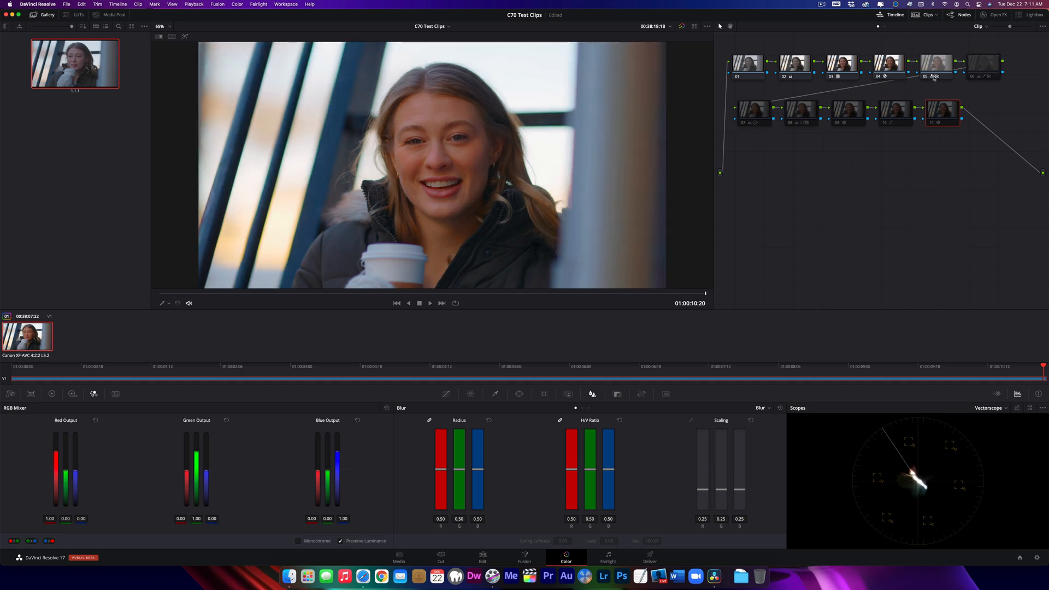
{"action": "left_click", "coordinate": [878, 77]}
{"action": "left_click", "coordinate": [831, 77]}
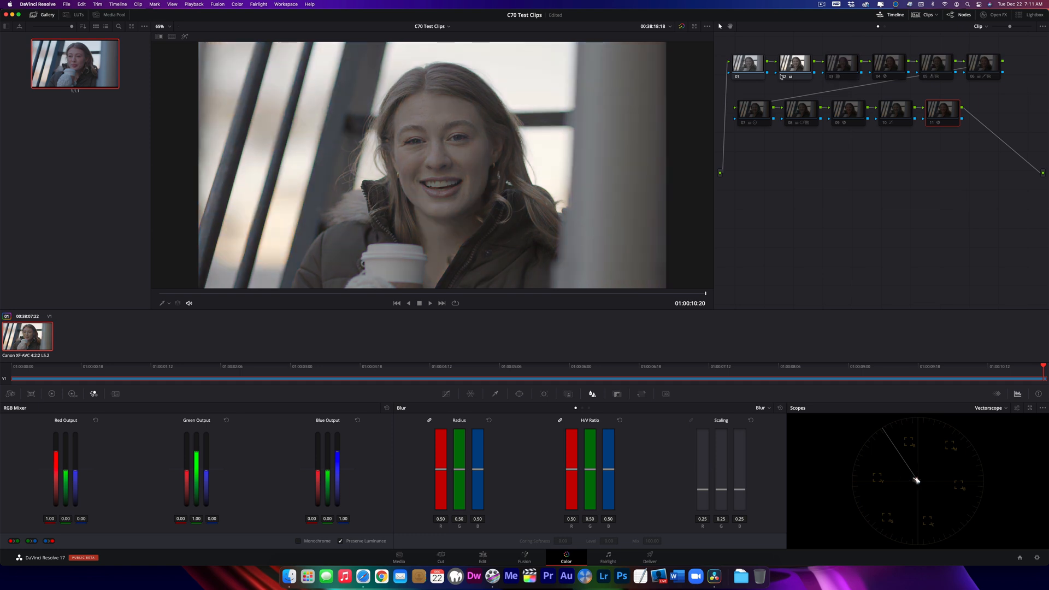
{"action": "left_click", "coordinate": [784, 78]}
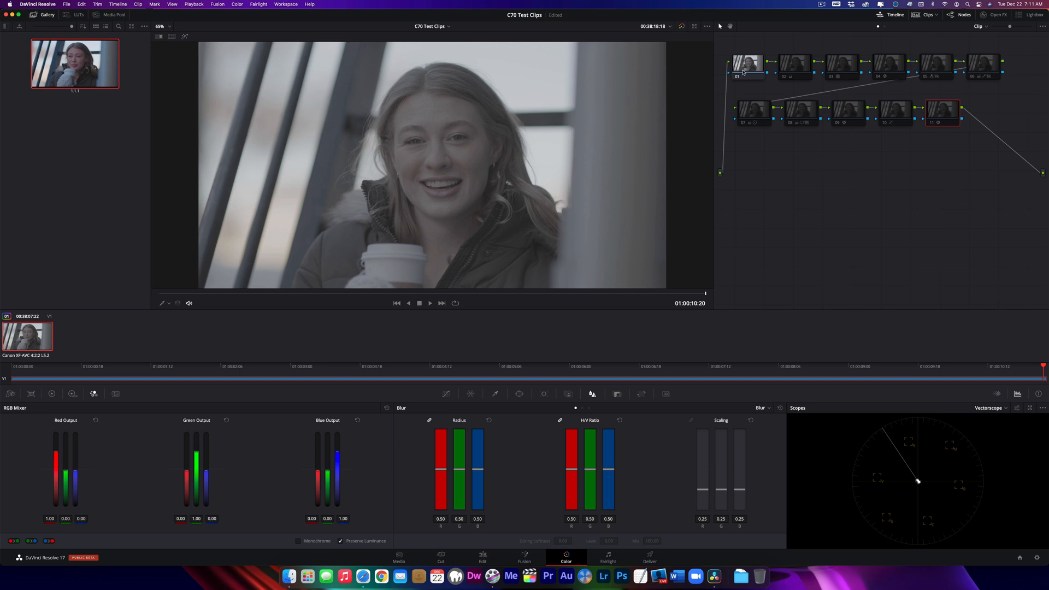
Add a parallel node to node 03 and place it in the empty area below the node chain.
{"action": "left_click", "coordinate": [840, 69]}
{"action": "right_click", "coordinate": [840, 68]}
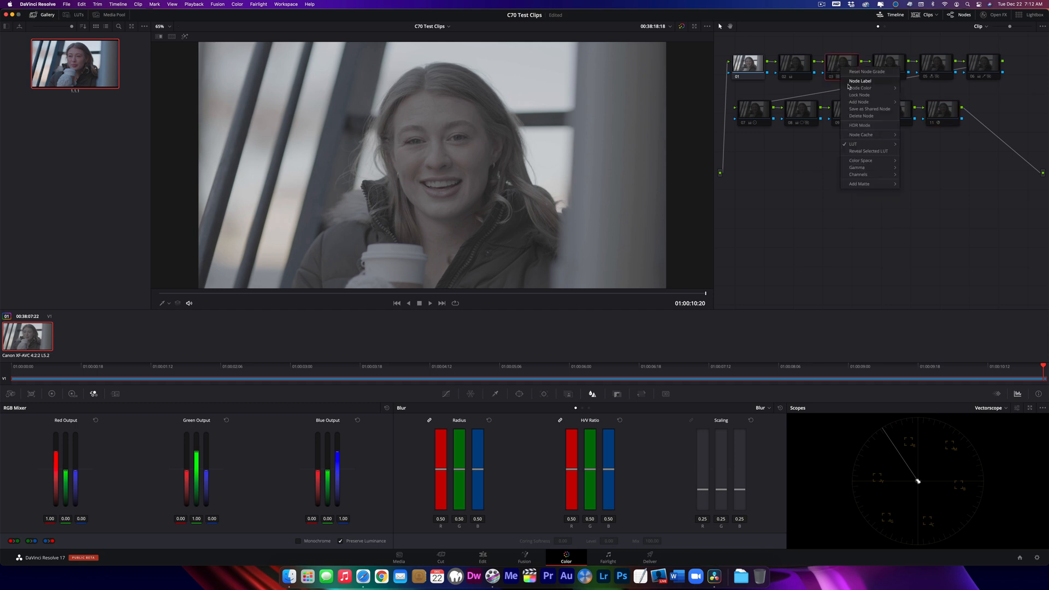
{"action": "mouse_move", "coordinate": [863, 104]}
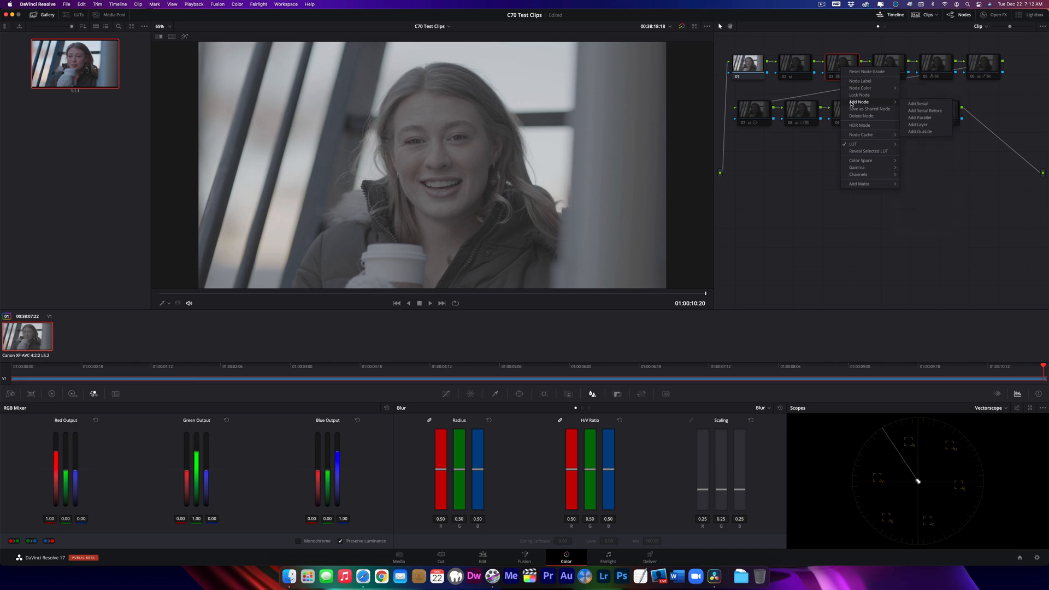
{"action": "left_click", "coordinate": [920, 118]}
{"action": "left_click_drag", "start_coordinate": [849, 153], "coordinate": [830, 216]}
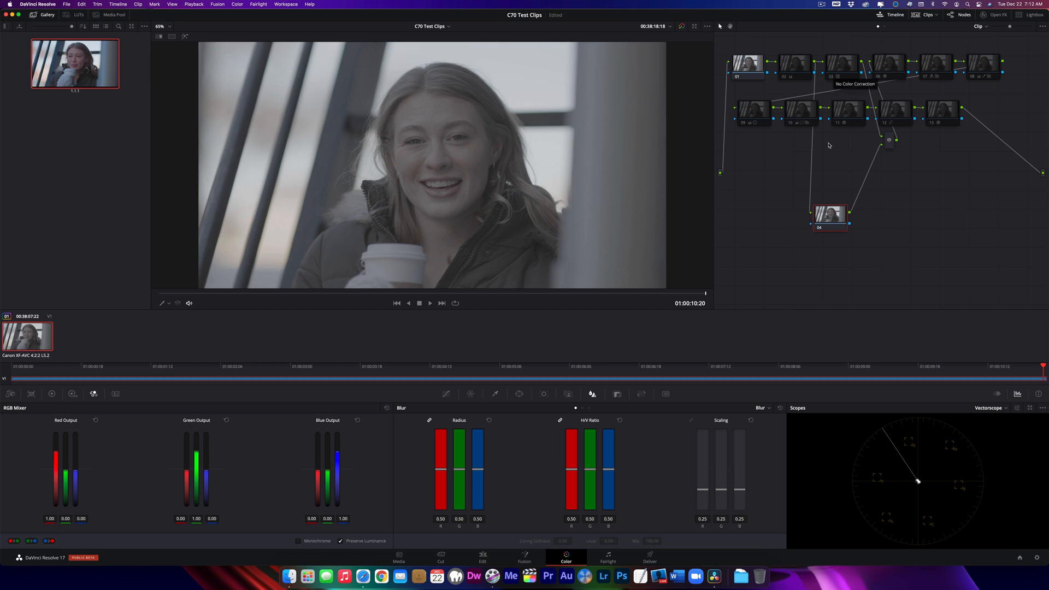
Apply the Canon 3D LUT CinemaGamut_CanonLog2-to-BT709_WideDR_33_FF_Ver.2.0 to the new parallel node.
{"action": "right_click", "coordinate": [830, 217]}
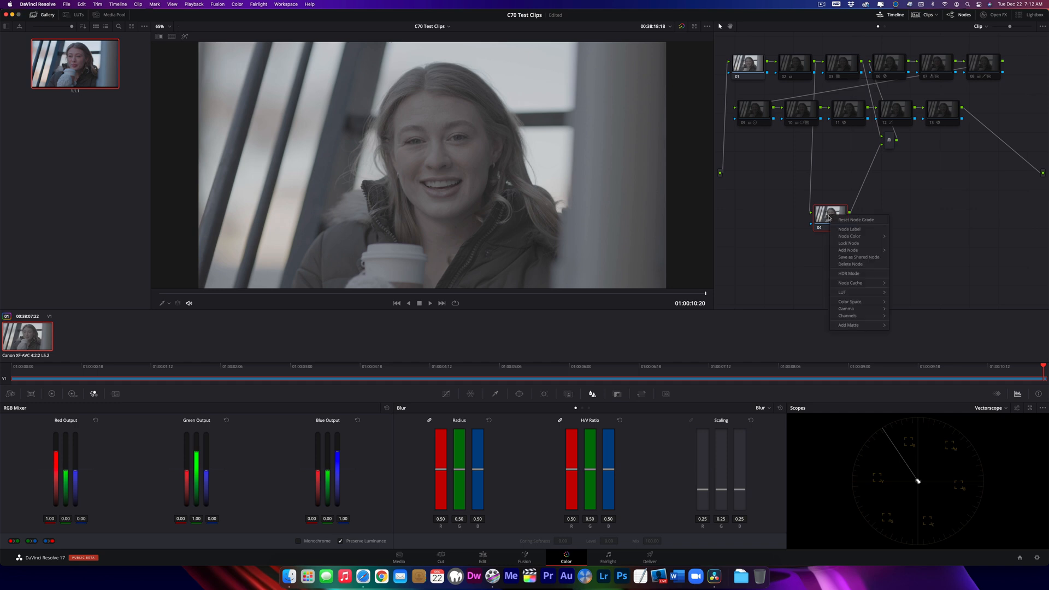
{"action": "mouse_move", "coordinate": [845, 292]}
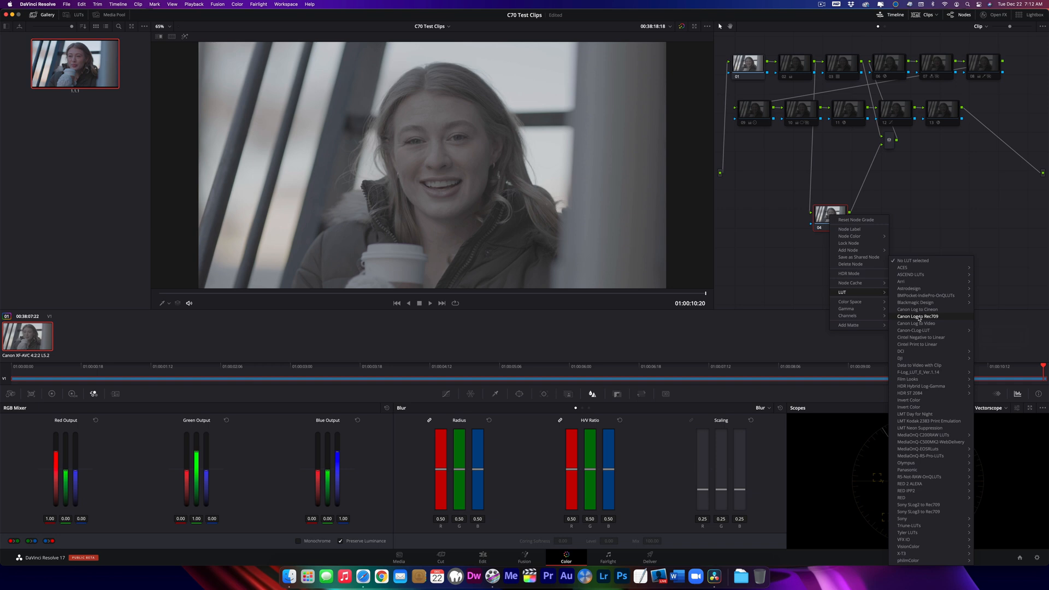
{"action": "mouse_move", "coordinate": [921, 388]}
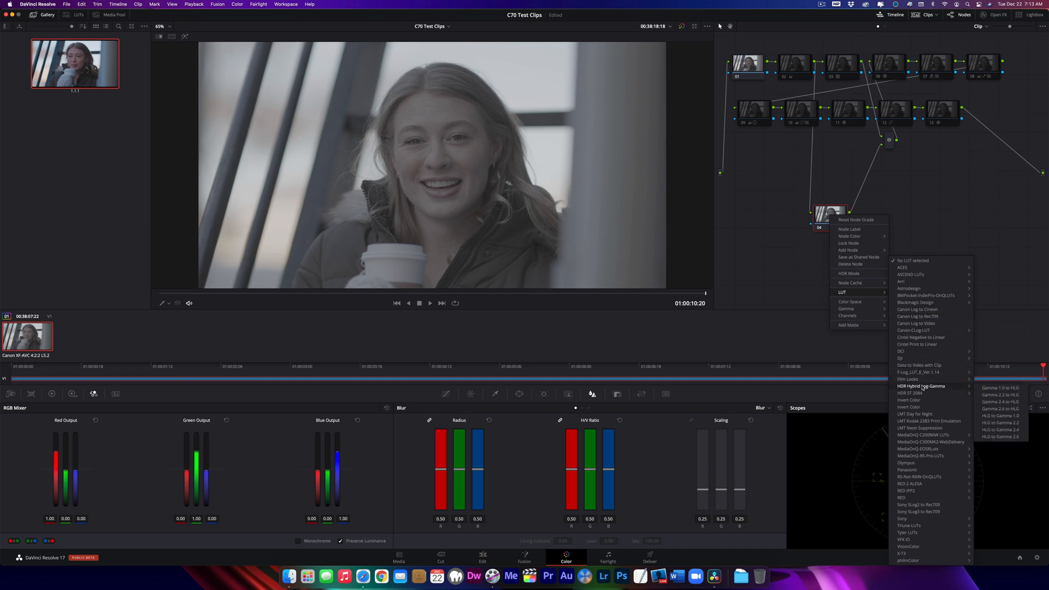
{"action": "mouse_move", "coordinate": [919, 331]}
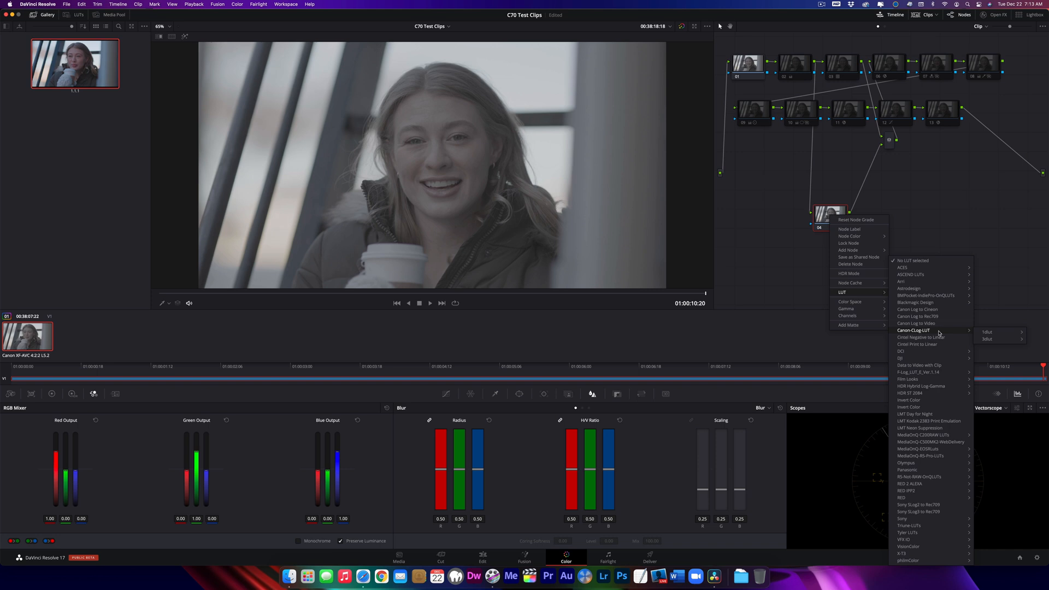
{"action": "mouse_move", "coordinate": [988, 340]}
{"action": "mouse_move", "coordinate": [945, 344]}
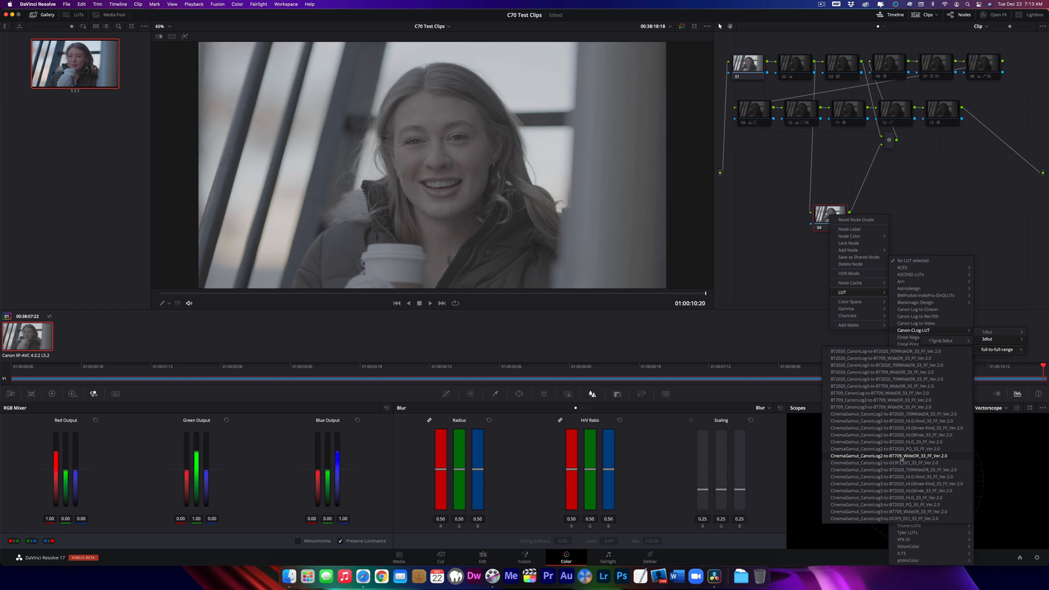
{"action": "left_click", "coordinate": [903, 457]}
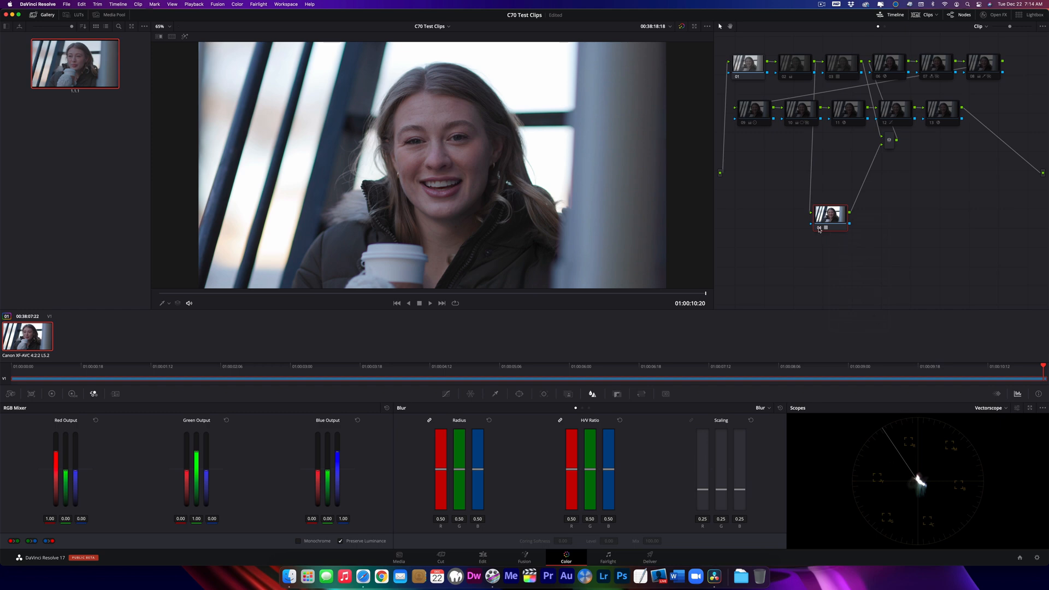
Compare the LUT looks of node 03 and parallel node 04 by enabling them alternately, and check which LUT node 03 uses.
{"action": "left_click", "coordinate": [819, 228]}
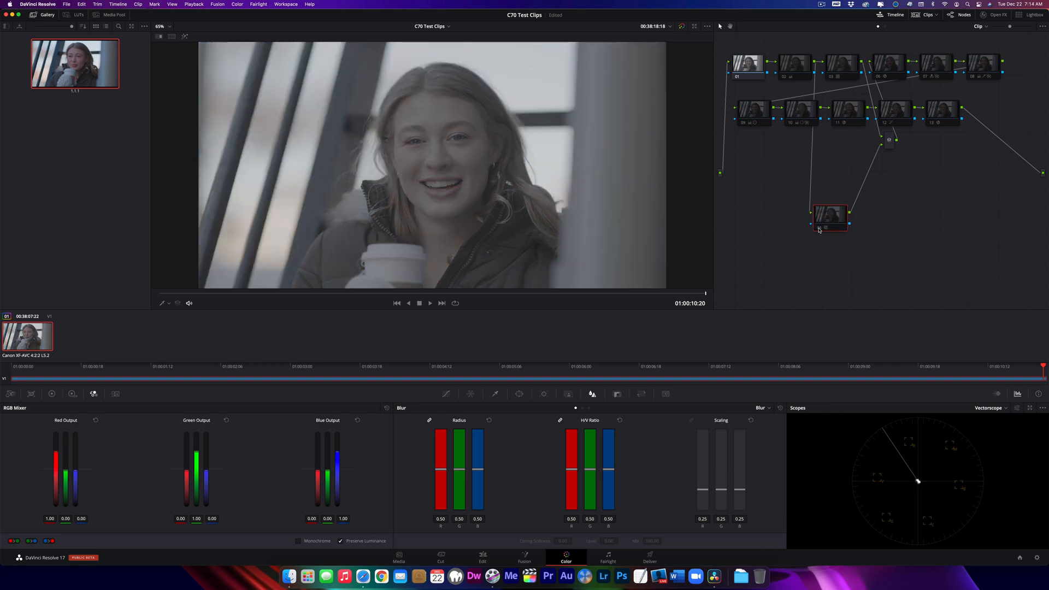
{"action": "left_click", "coordinate": [832, 78]}
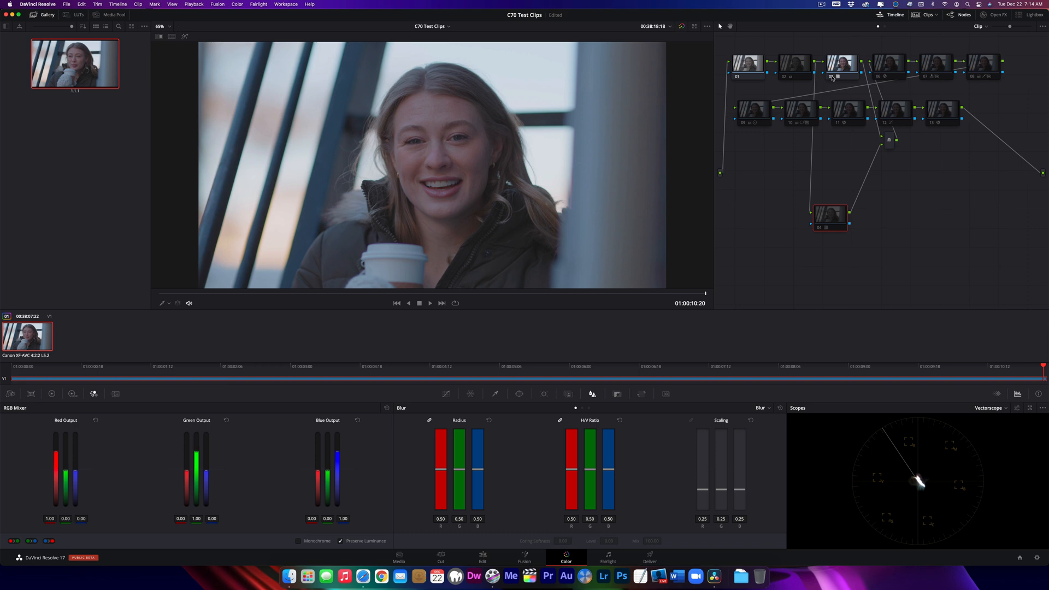
{"action": "right_click", "coordinate": [839, 66]}
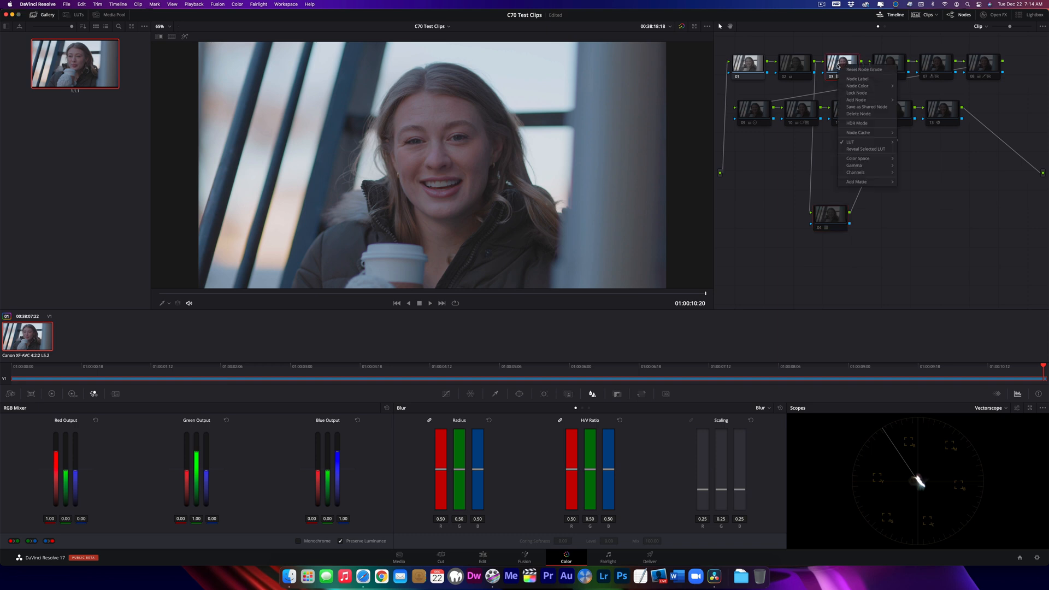
{"action": "mouse_move", "coordinate": [854, 144]}
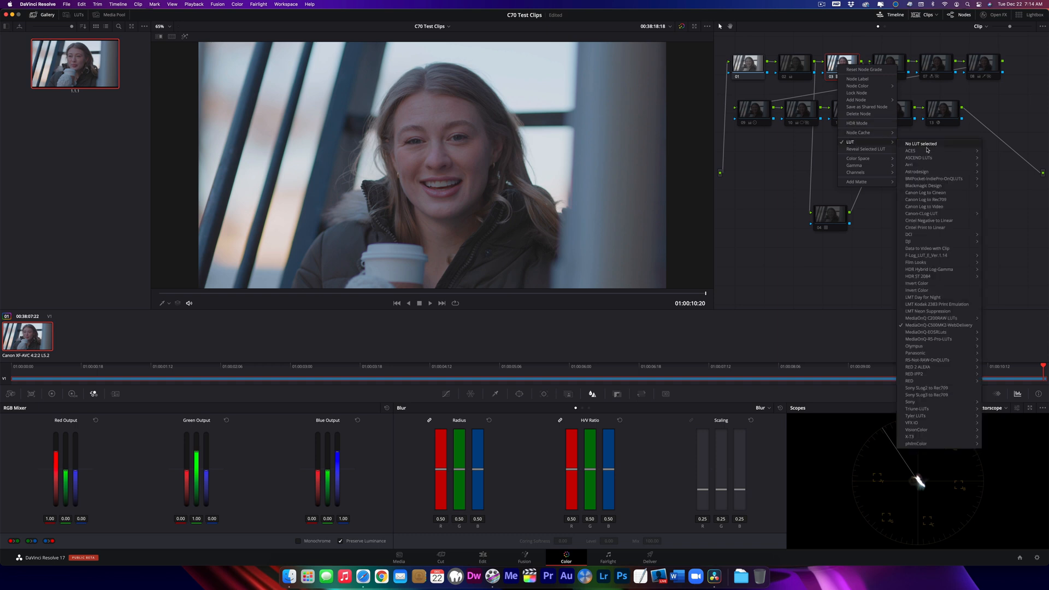
{"action": "mouse_move", "coordinate": [920, 327]}
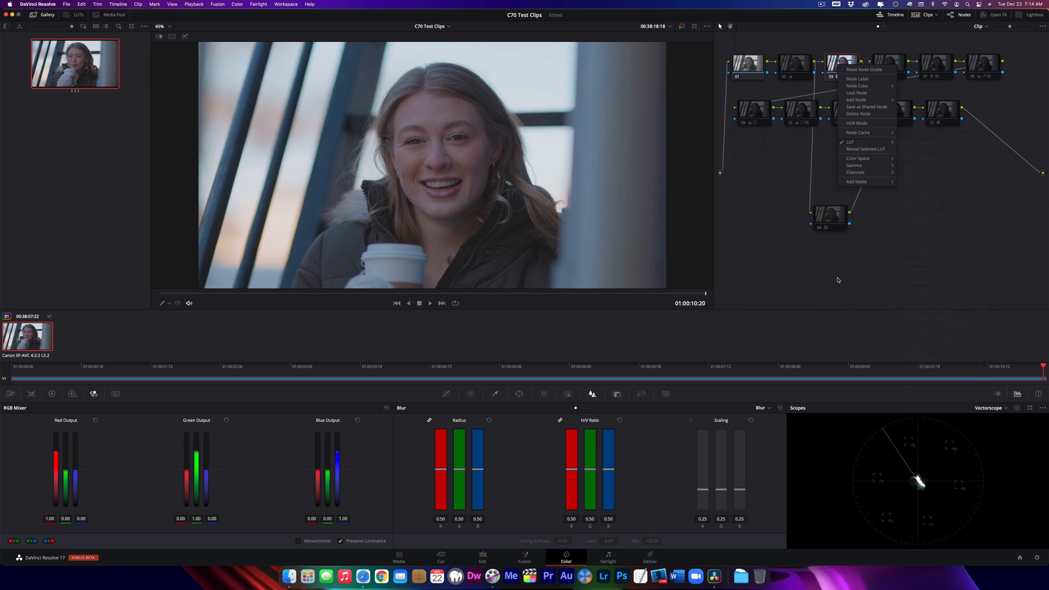
{"action": "left_click", "coordinate": [941, 245]}
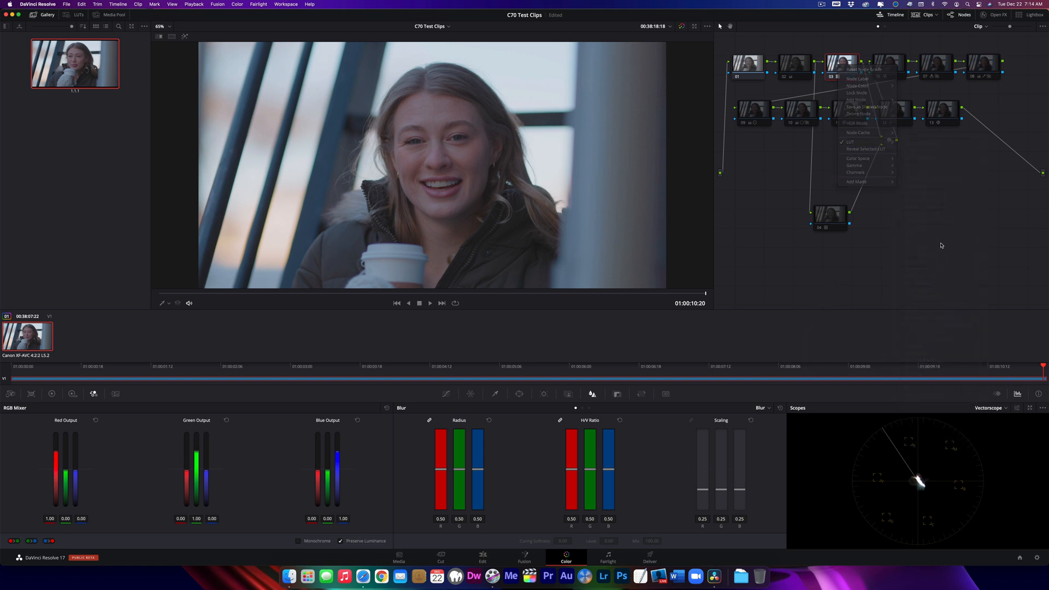
{"action": "left_click", "coordinate": [831, 77]}
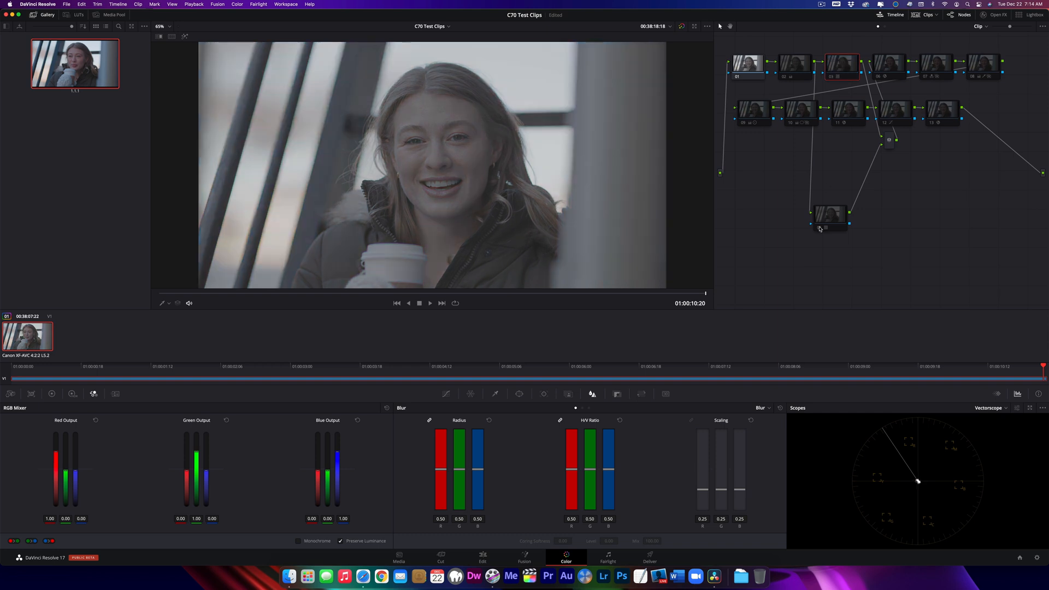
{"action": "left_click", "coordinate": [819, 228]}
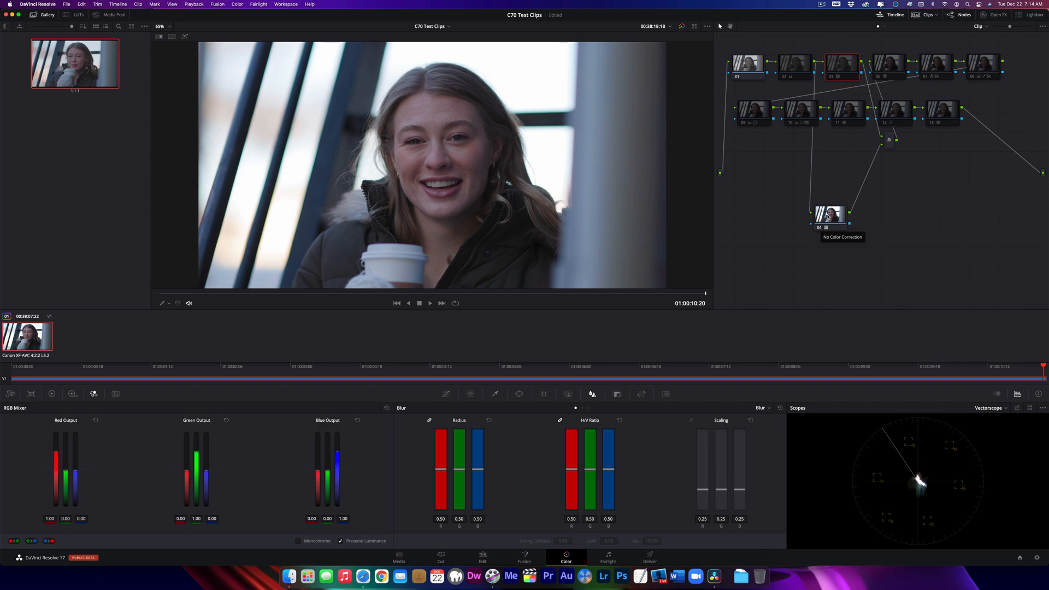
Undo the deletion of node 03 and remove the parallel node instead, keeping node 03 enabled.
{"action": "key", "text": "Delete"}
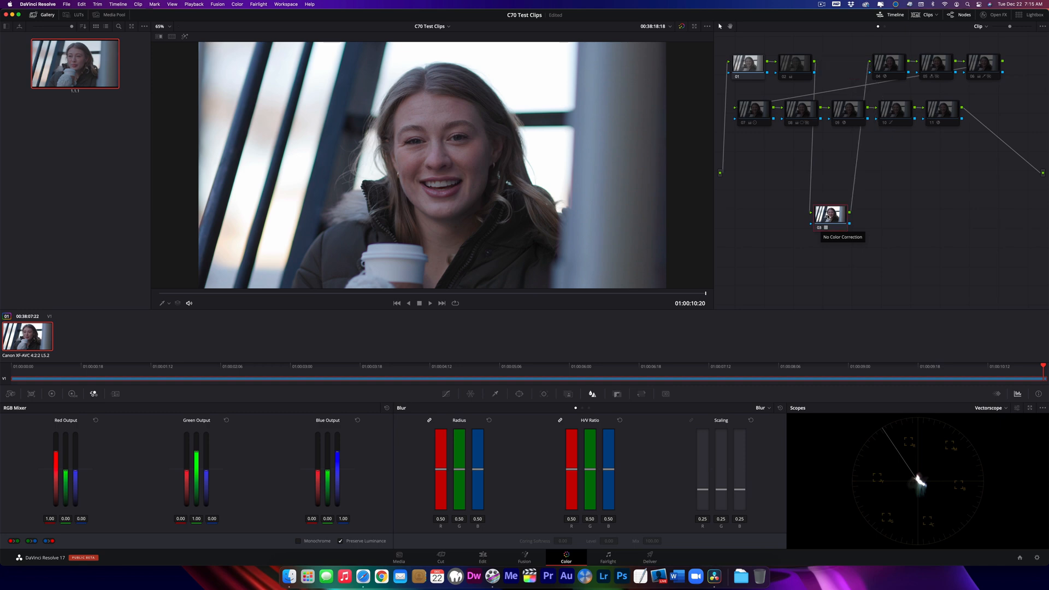
{"action": "key", "text": "super+z"}
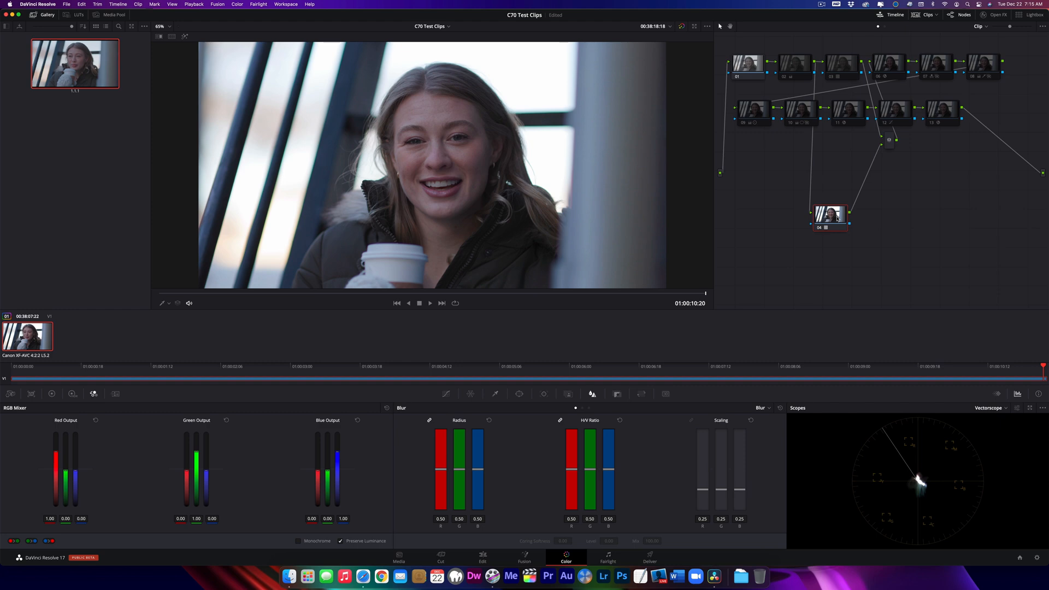
{"action": "key", "text": "Delete"}
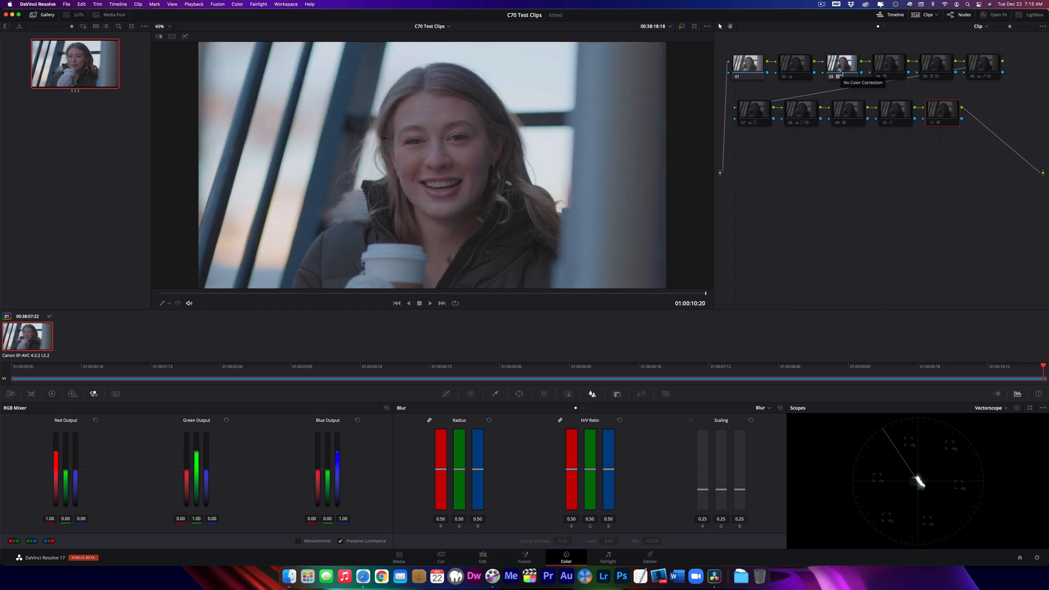
Switch the scope to Waveform and enable node 02.
{"action": "left_click", "coordinate": [1006, 409]}
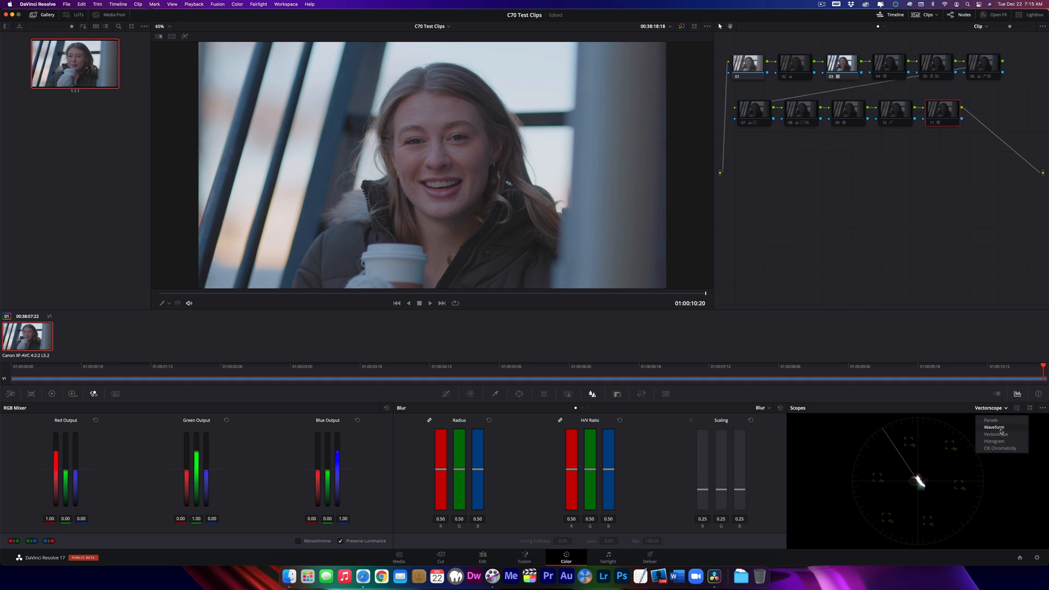
{"action": "left_click", "coordinate": [1002, 432]}
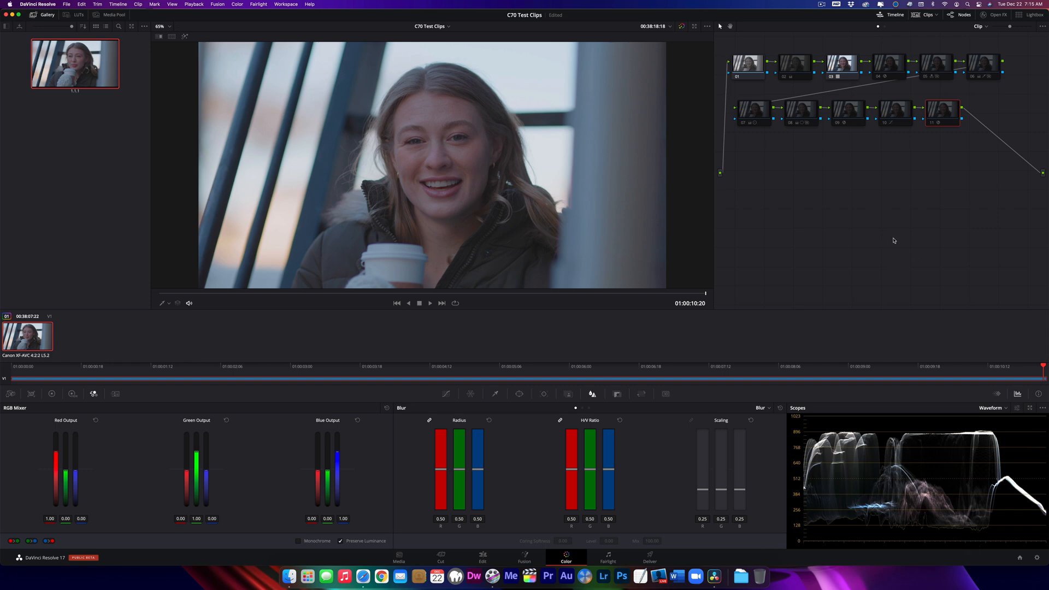
{"action": "left_click", "coordinate": [789, 69]}
{"action": "key", "text": "ctrl+d"}
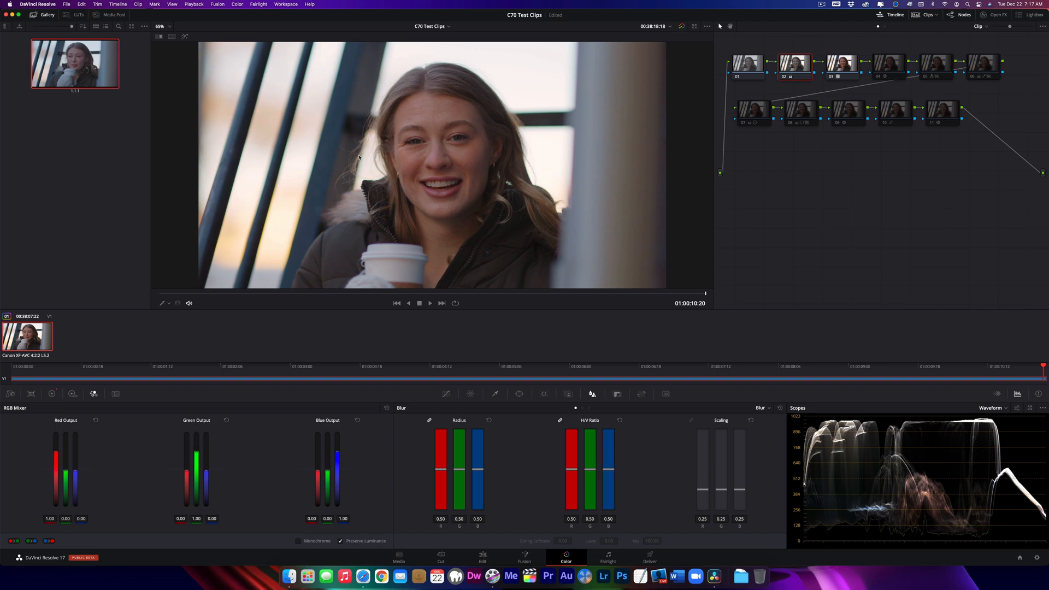
Inspect the graded frame in full screen and return to the normal Color page view.
{"action": "key", "text": "super+f"}
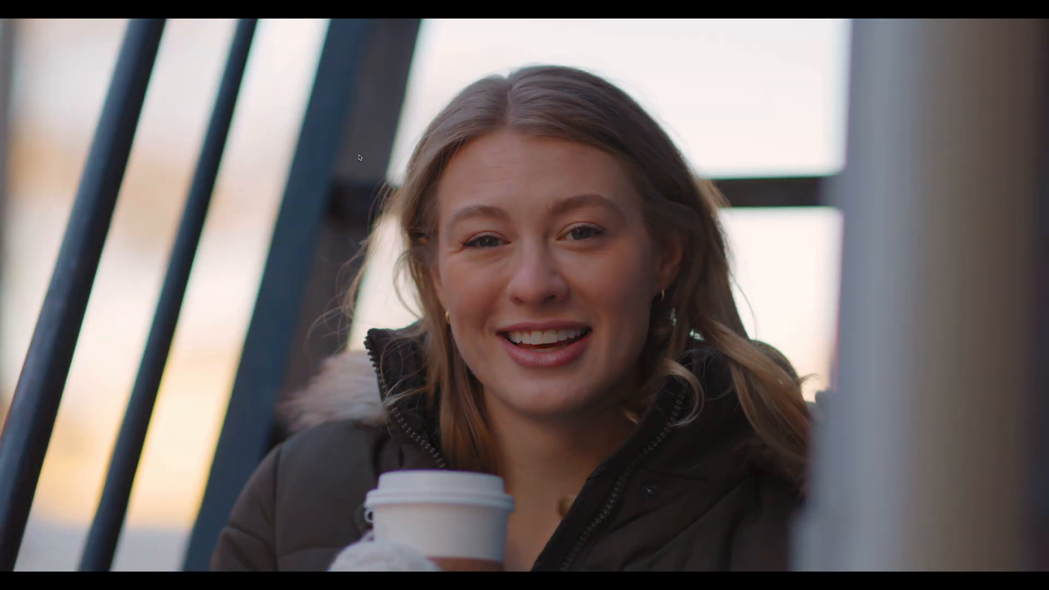
{"action": "mouse_move", "coordinate": [367, 186]}
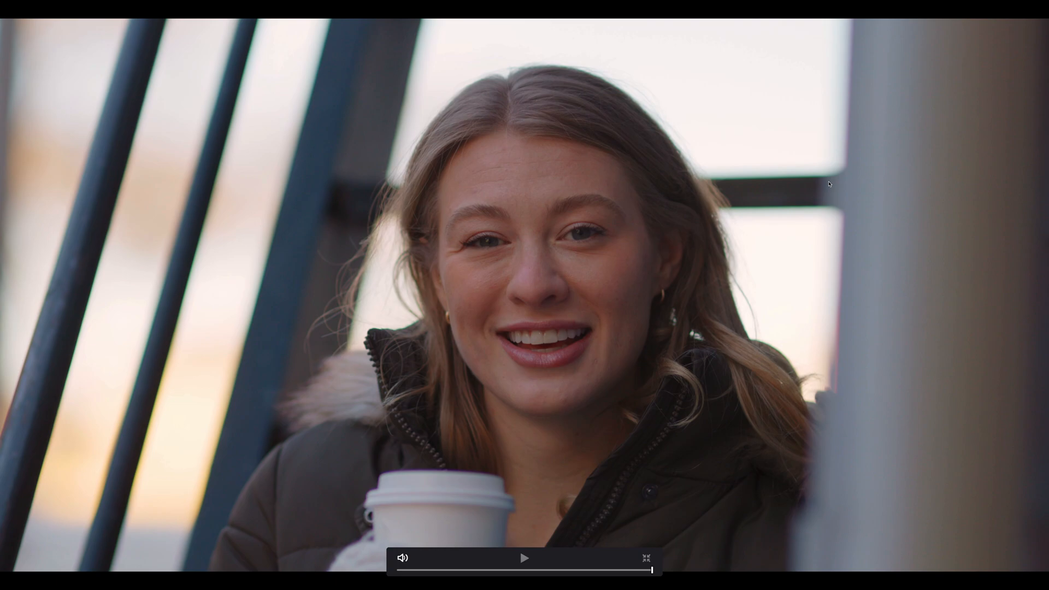
{"action": "key", "text": "Escape"}
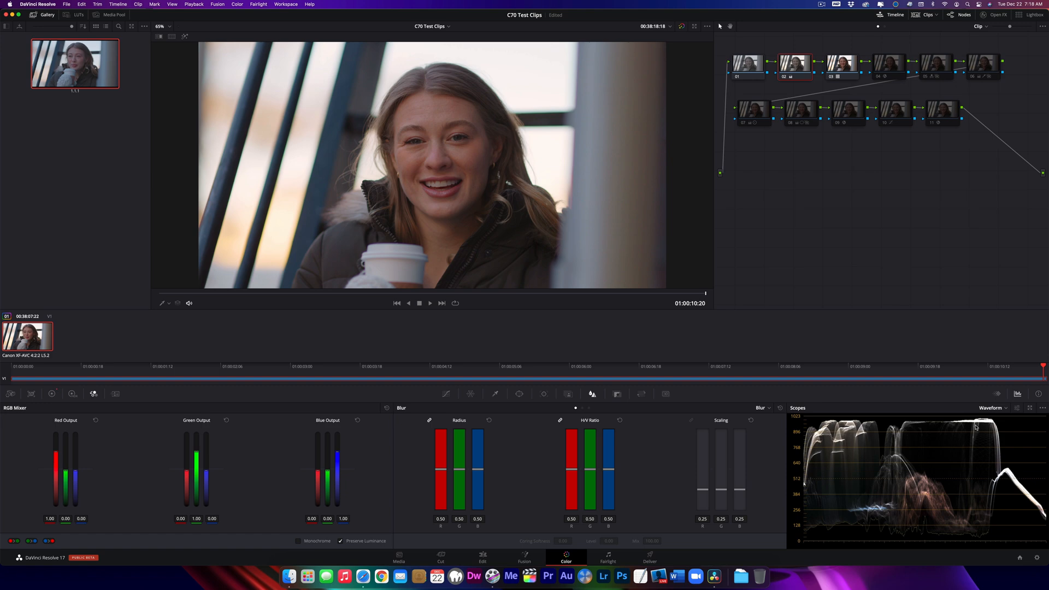
Enable node 04, toggling it off and on again to compare its effect on the image.
{"action": "left_click", "coordinate": [887, 63]}
{"action": "left_click", "coordinate": [879, 77]}
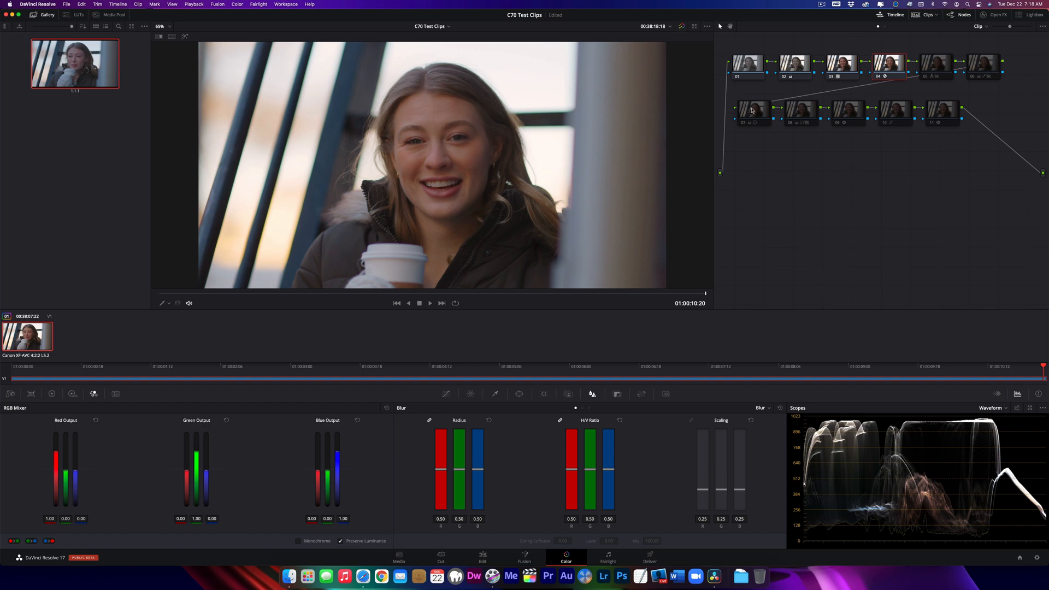
{"action": "left_click", "coordinate": [879, 77]}
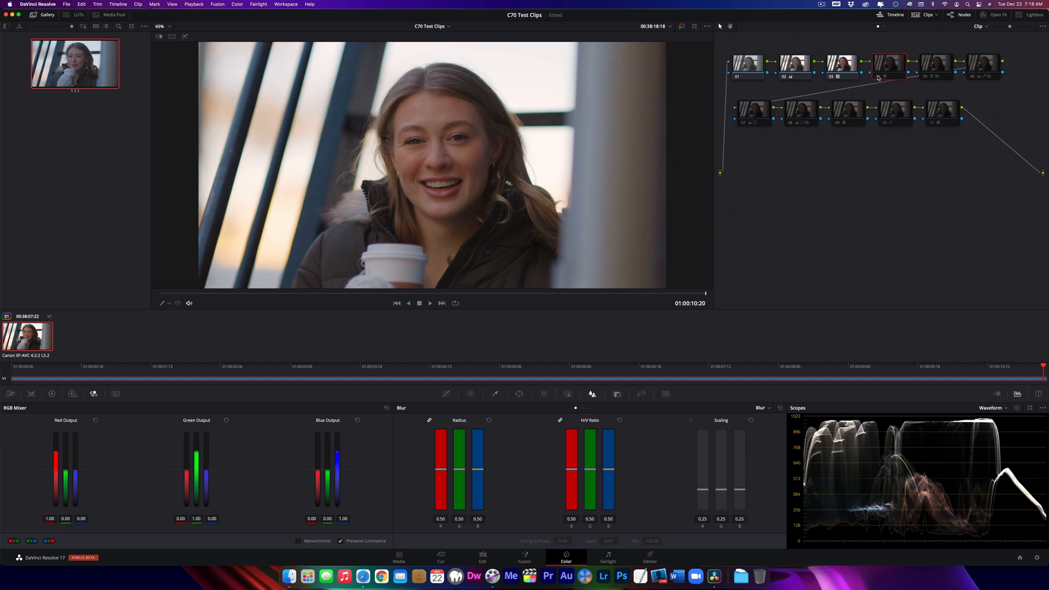
{"action": "left_click", "coordinate": [878, 77]}
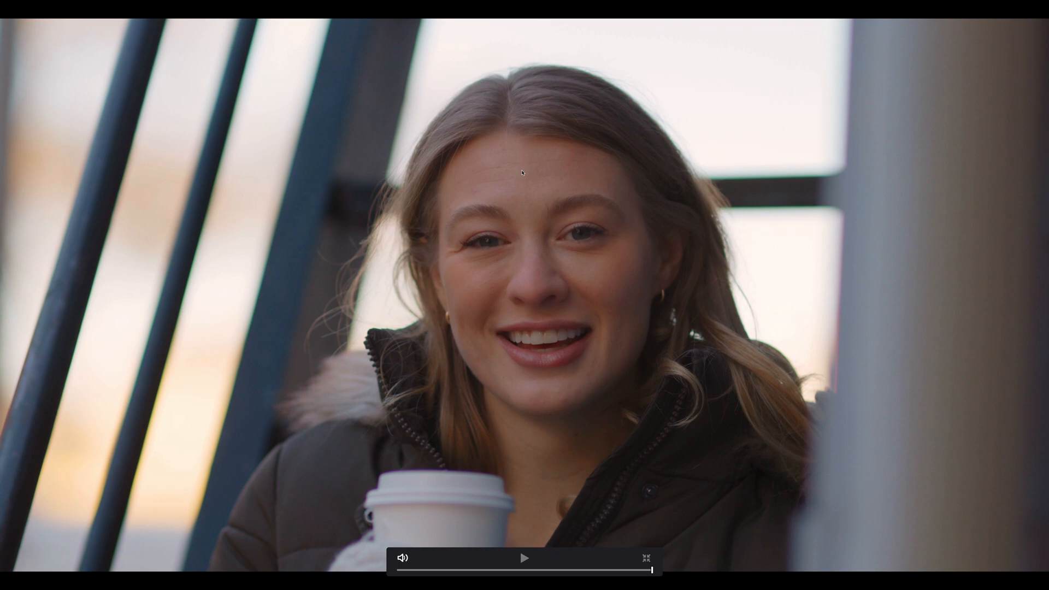
Leave the full-screen view, enable node 05 and switch the scope to Vectorscope.
{"action": "key", "text": "Escape"}
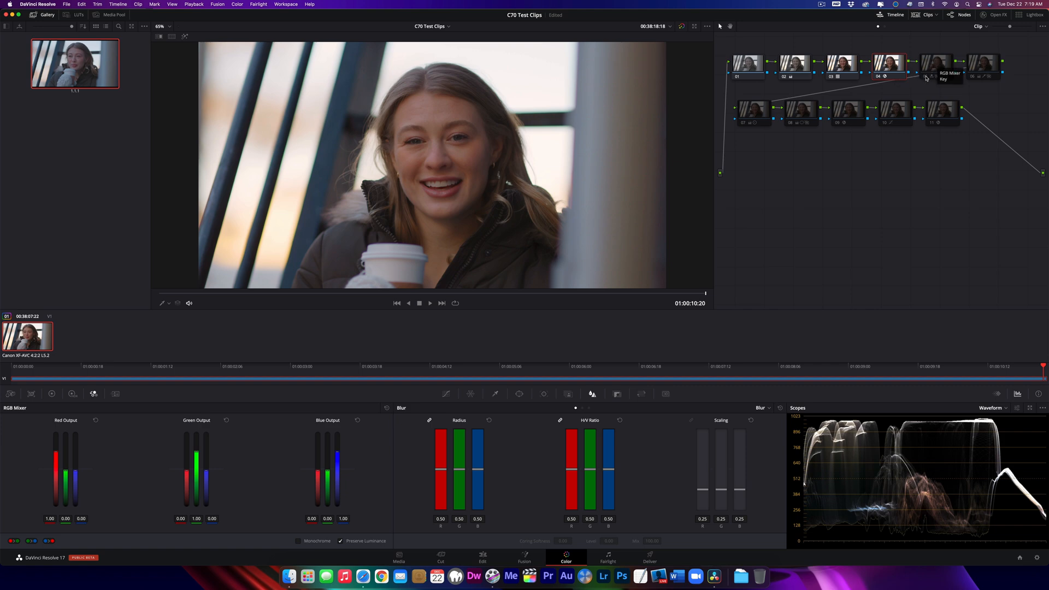
{"action": "left_click", "coordinate": [925, 77]}
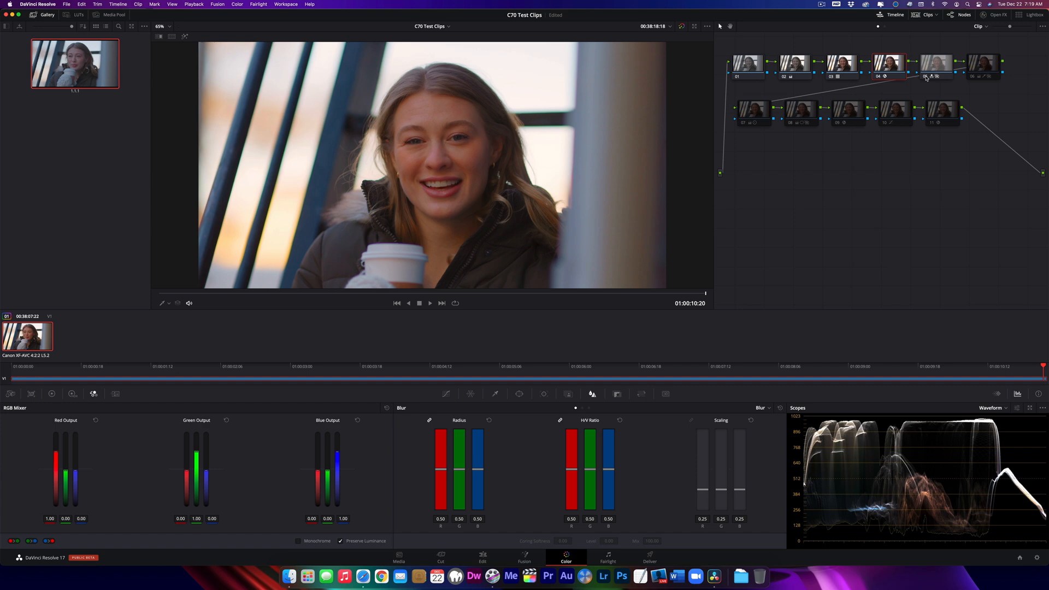
{"action": "left_click", "coordinate": [999, 408]}
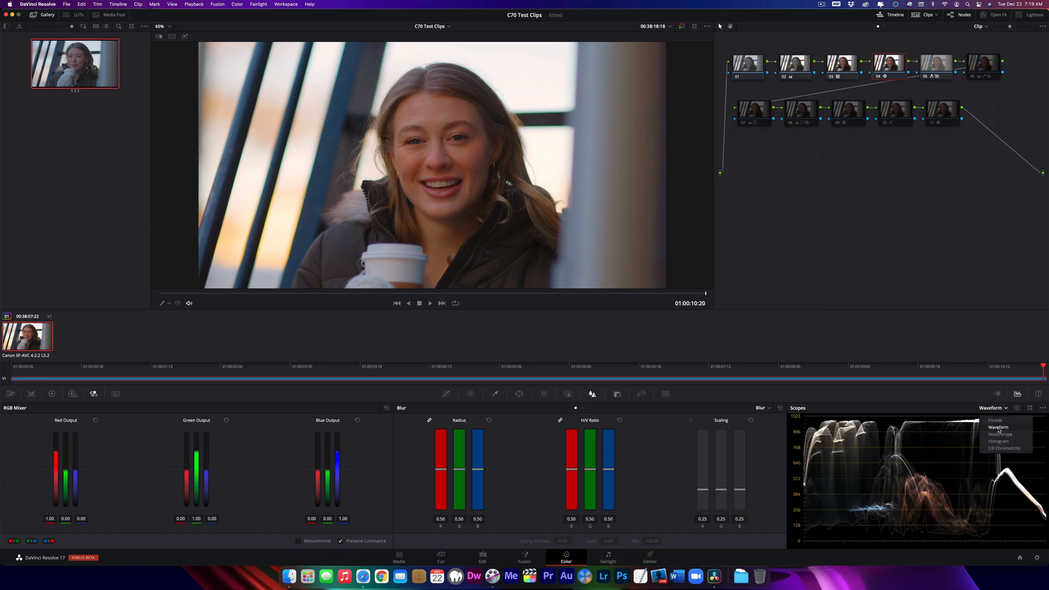
{"action": "left_click", "coordinate": [999, 431]}
{"action": "left_click", "coordinate": [1000, 409]}
{"action": "left_click", "coordinate": [1000, 434]}
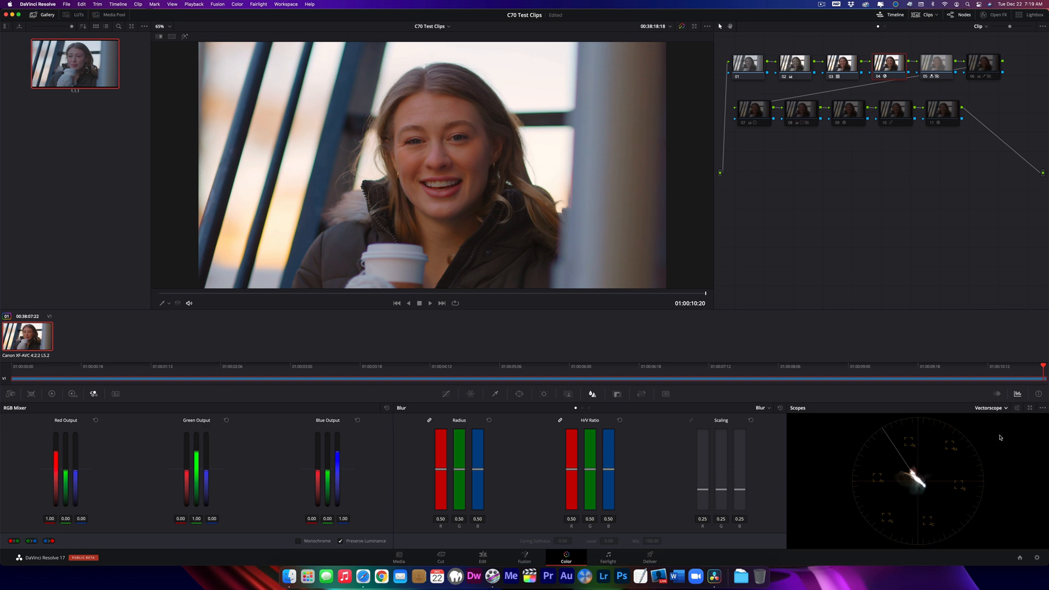
Toggle node 05 off and on to compare its effect, and review its RGB Mixer and key settings.
{"action": "left_click", "coordinate": [928, 77]}
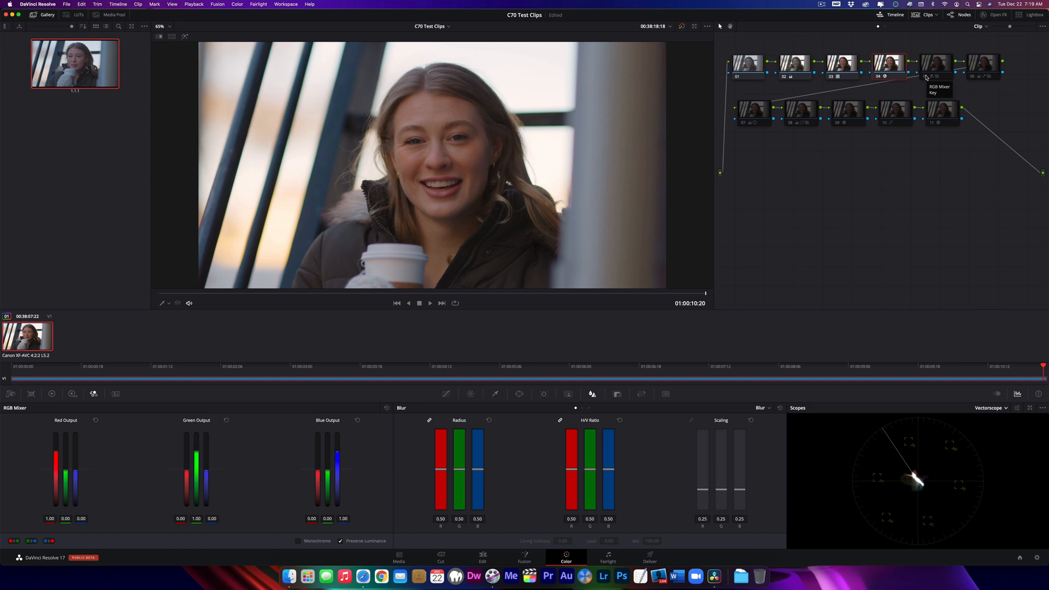
{"action": "left_click", "coordinate": [927, 78]}
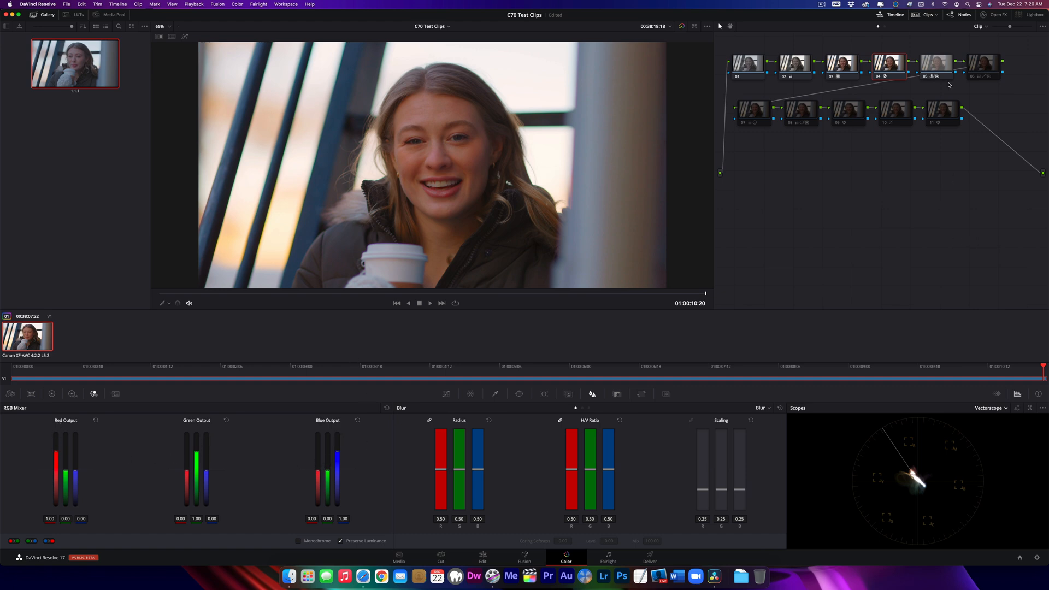
{"action": "left_click", "coordinate": [934, 68]}
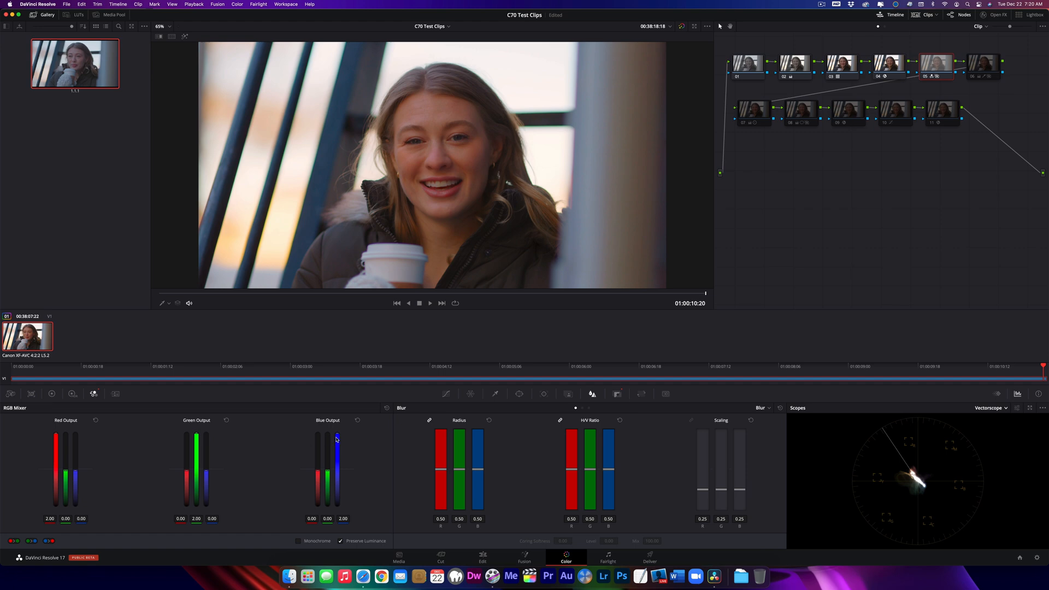
{"action": "left_click", "coordinate": [618, 395]}
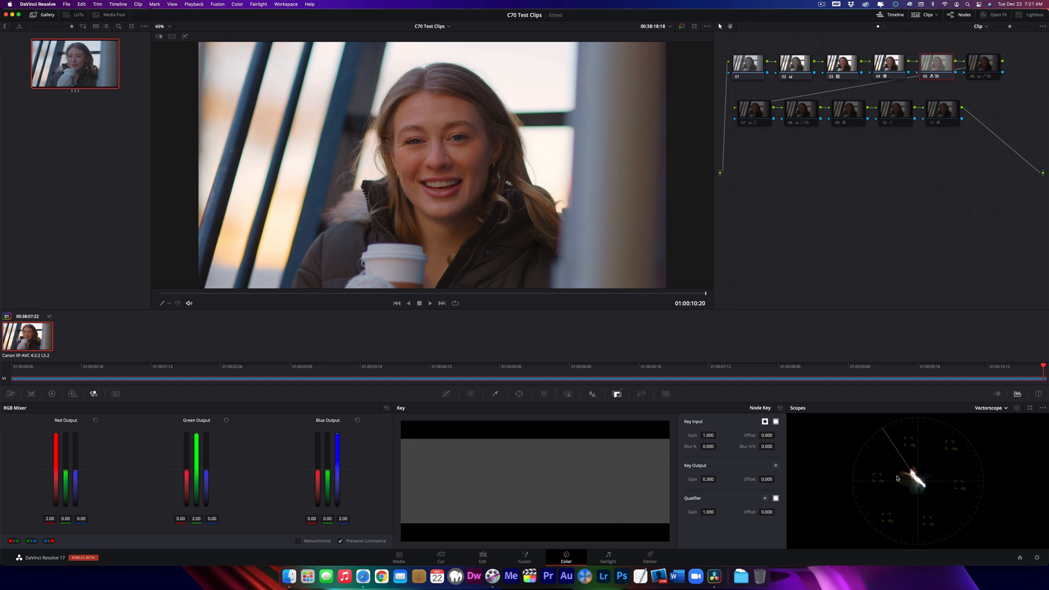
Enable node 06 and highlight its HSL qualifier selection, inverting it and back to compare the isolated areas.
{"action": "left_click", "coordinate": [981, 64]}
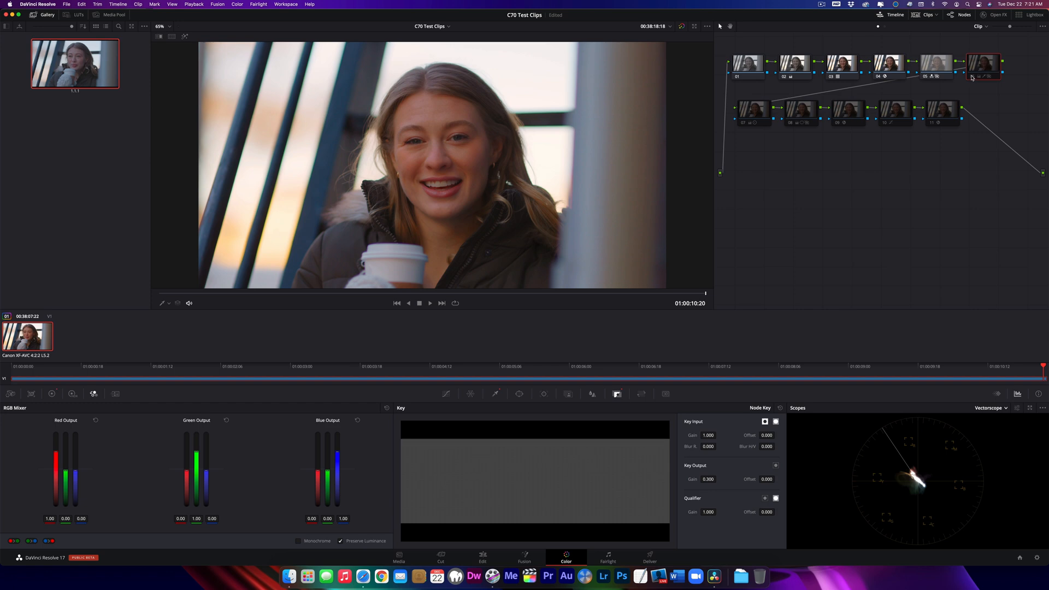
{"action": "left_click", "coordinate": [973, 77]}
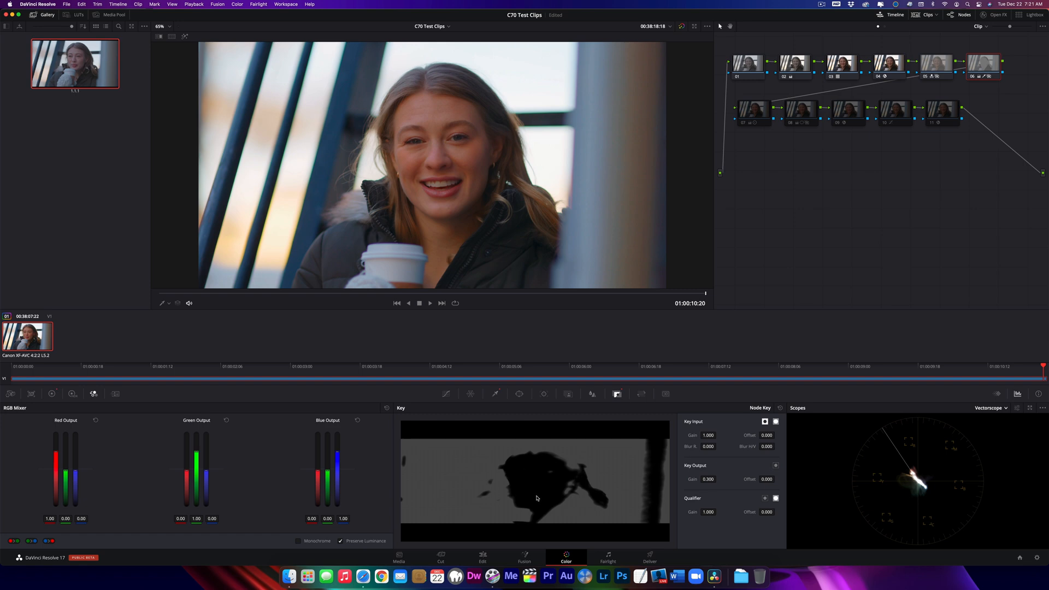
{"action": "left_click", "coordinate": [184, 37]}
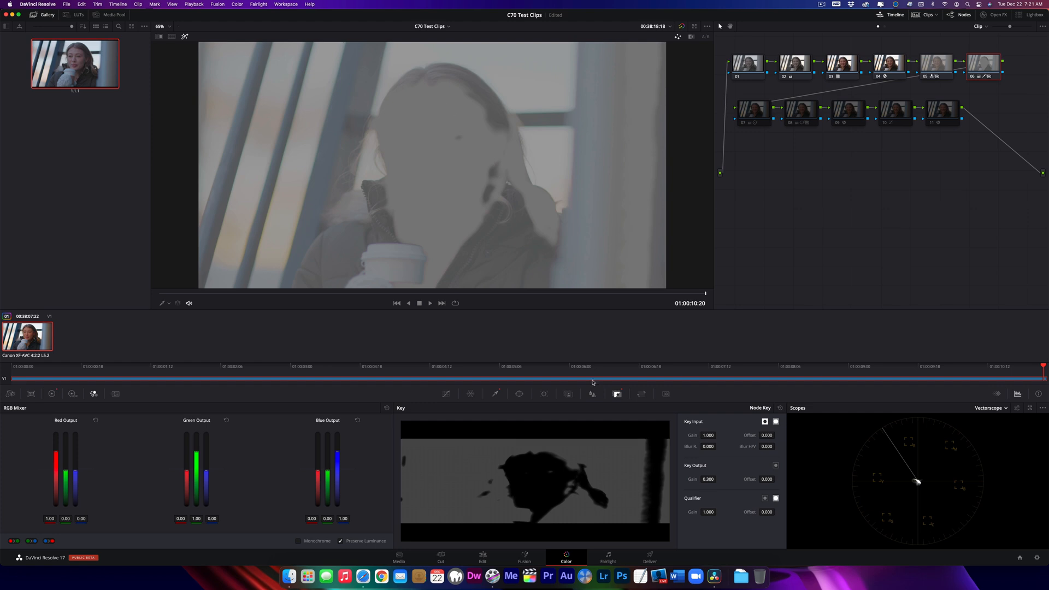
{"action": "left_click", "coordinate": [495, 393]}
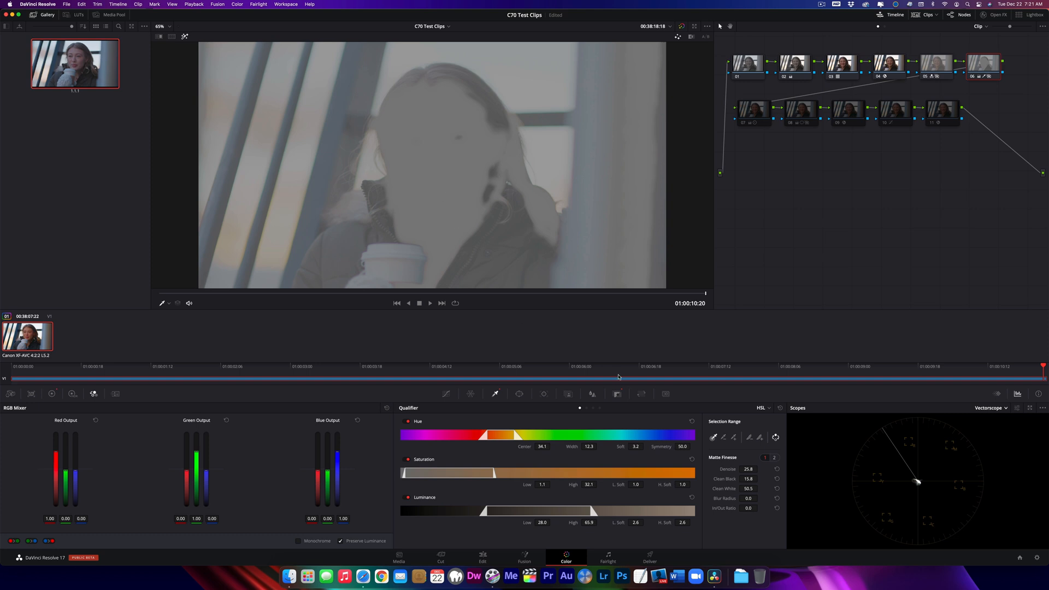
{"action": "left_click", "coordinate": [776, 437]}
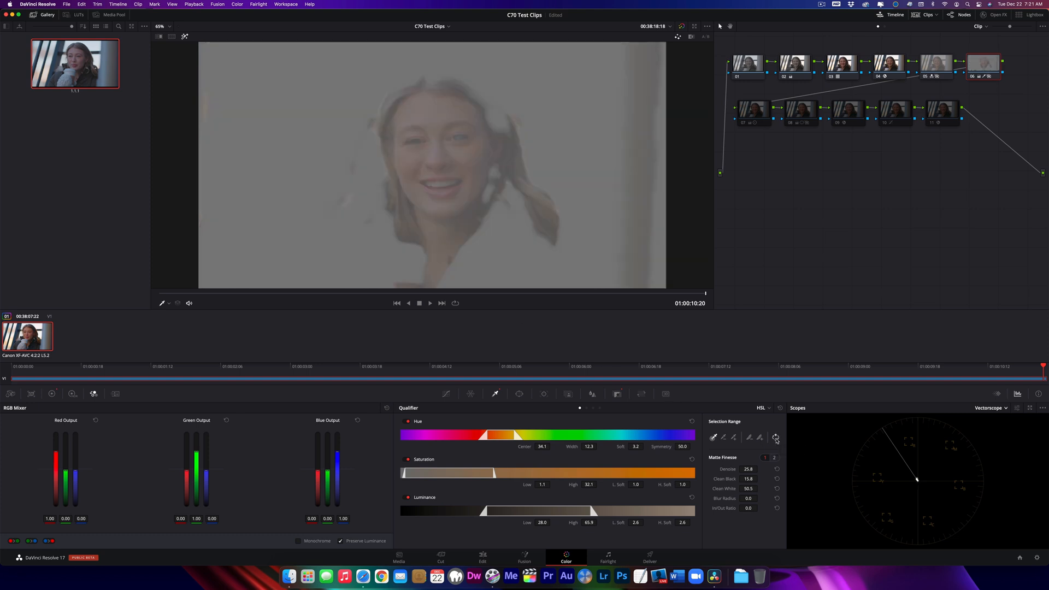
{"action": "left_click", "coordinate": [776, 438]}
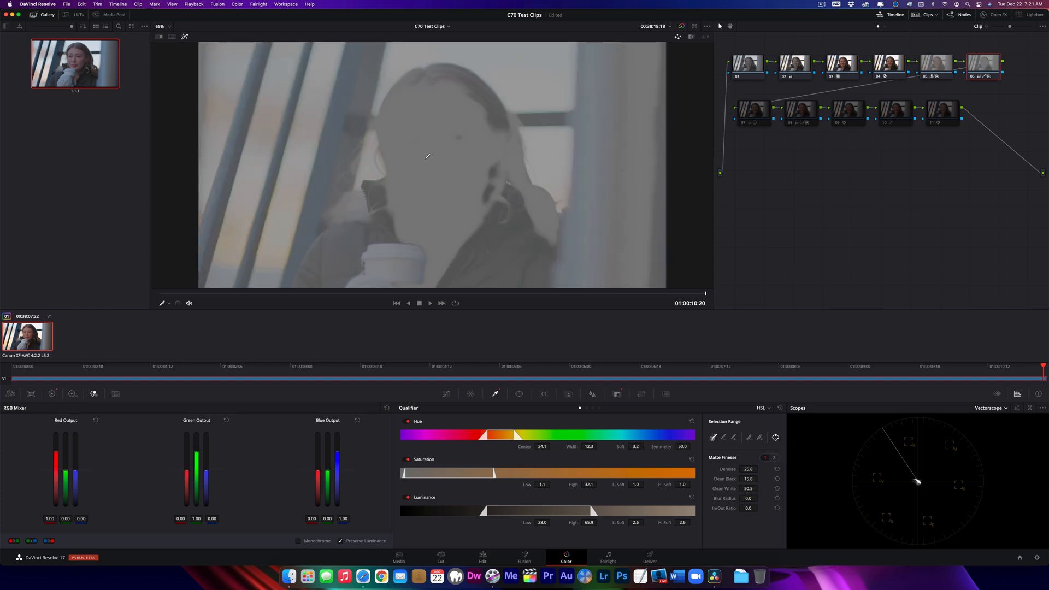
Review node 06's primary color wheels with the highlight turned off, toggling the node off and on to compare the image.
{"action": "left_click", "coordinate": [52, 394]}
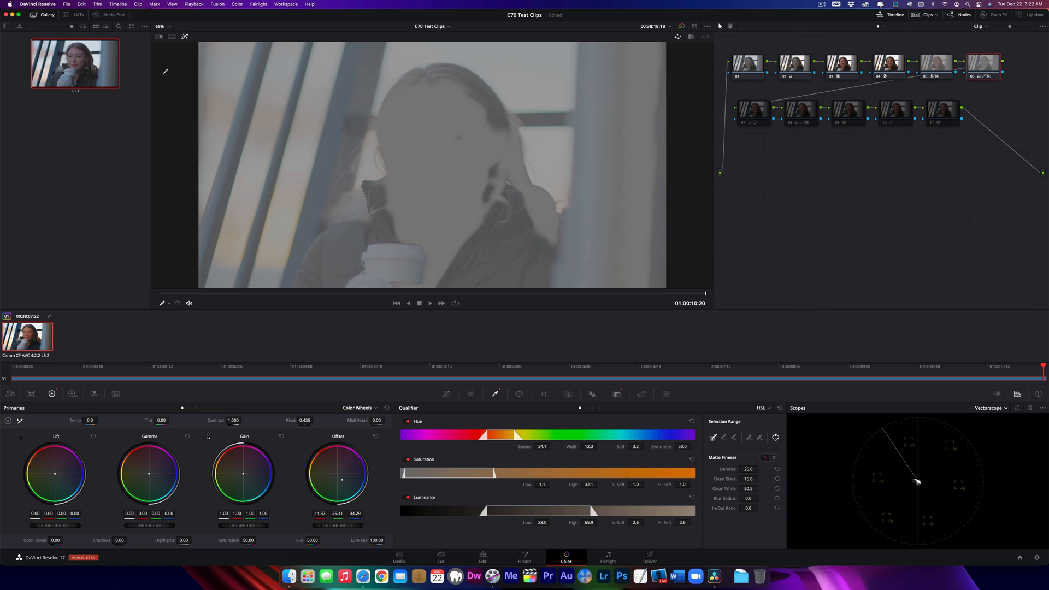
{"action": "left_click", "coordinate": [185, 36]}
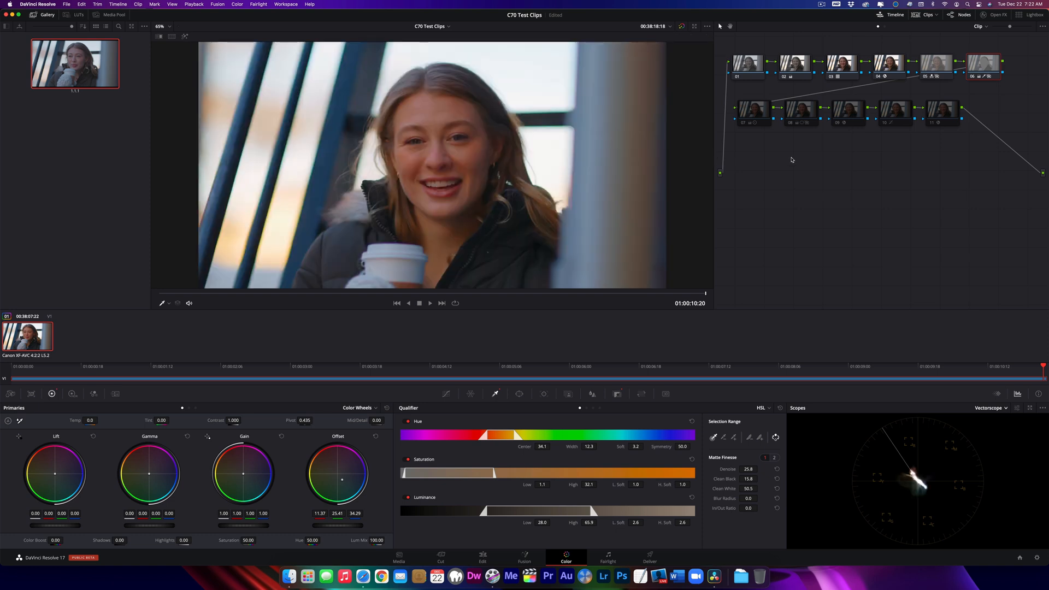
{"action": "left_click", "coordinate": [973, 78]}
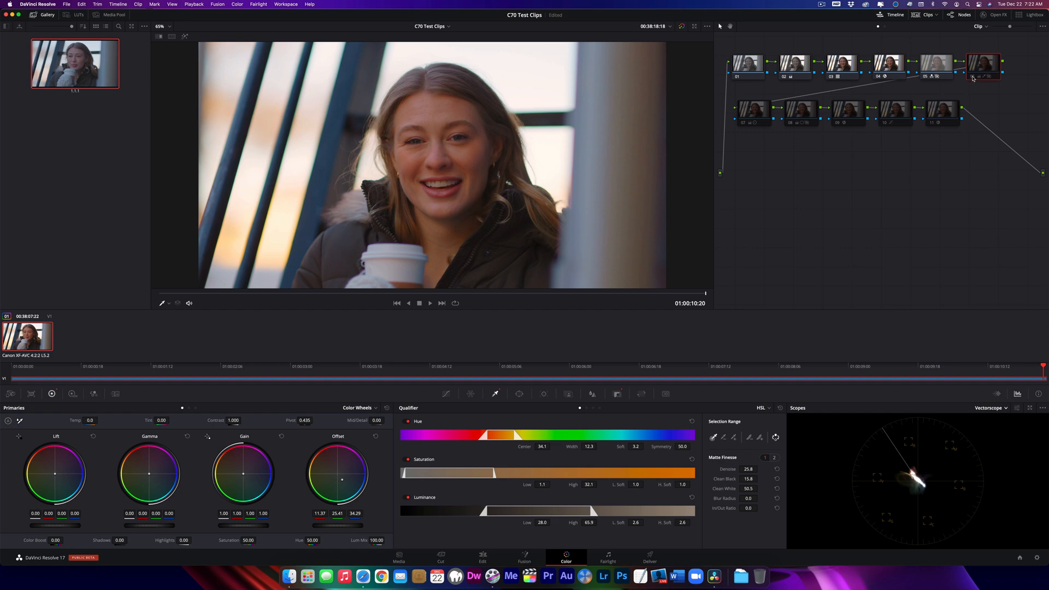
{"action": "left_click", "coordinate": [973, 78]}
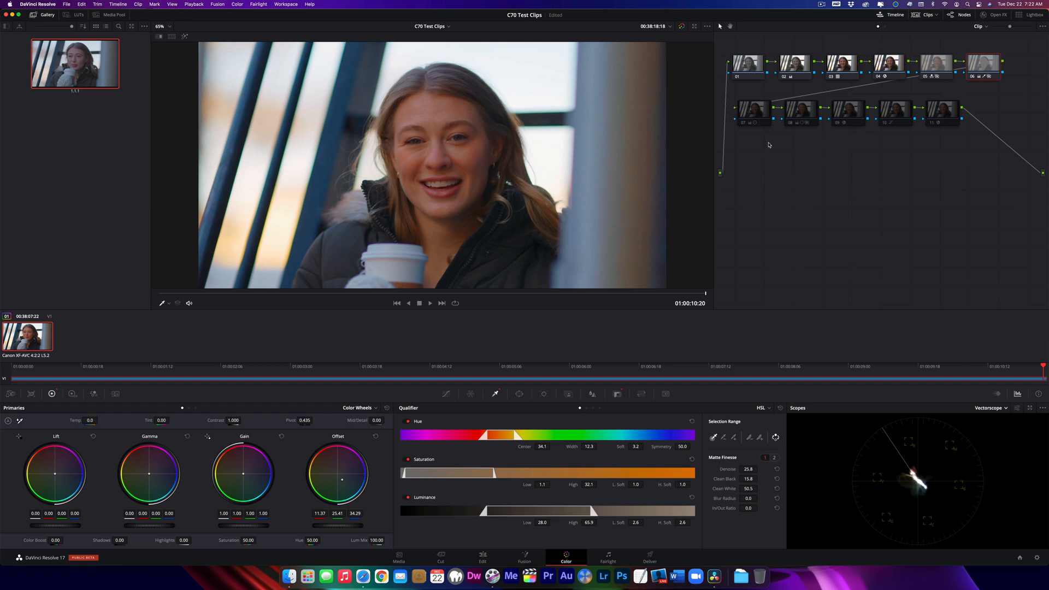
Enable node 07, toggling it off and on again to compare its effect on the image.
{"action": "left_click", "coordinate": [752, 111]}
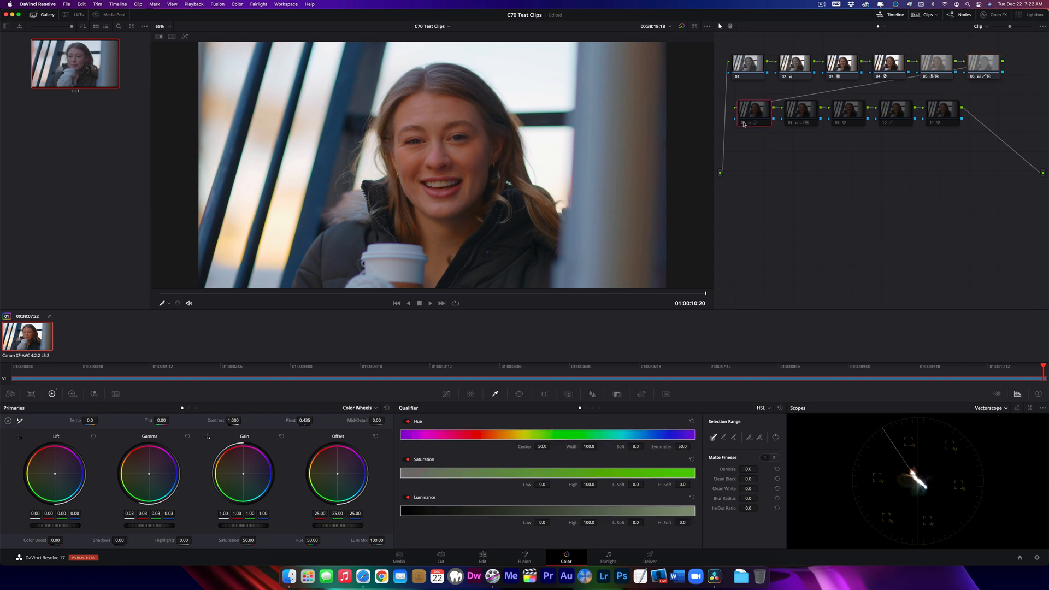
{"action": "left_click", "coordinate": [745, 124]}
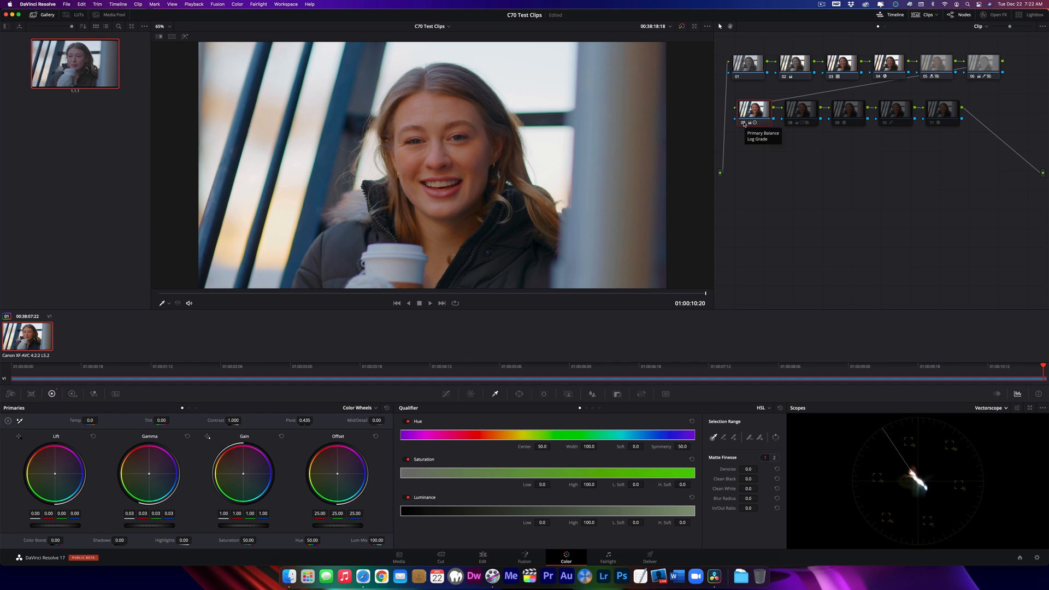
{"action": "left_click", "coordinate": [744, 124]}
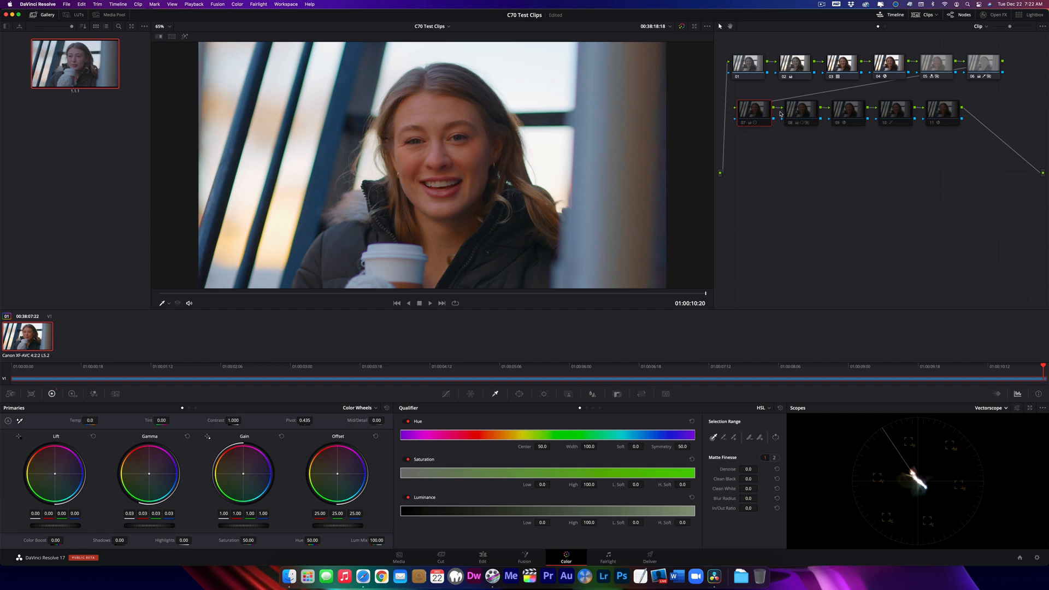
{"action": "left_click", "coordinate": [744, 125]}
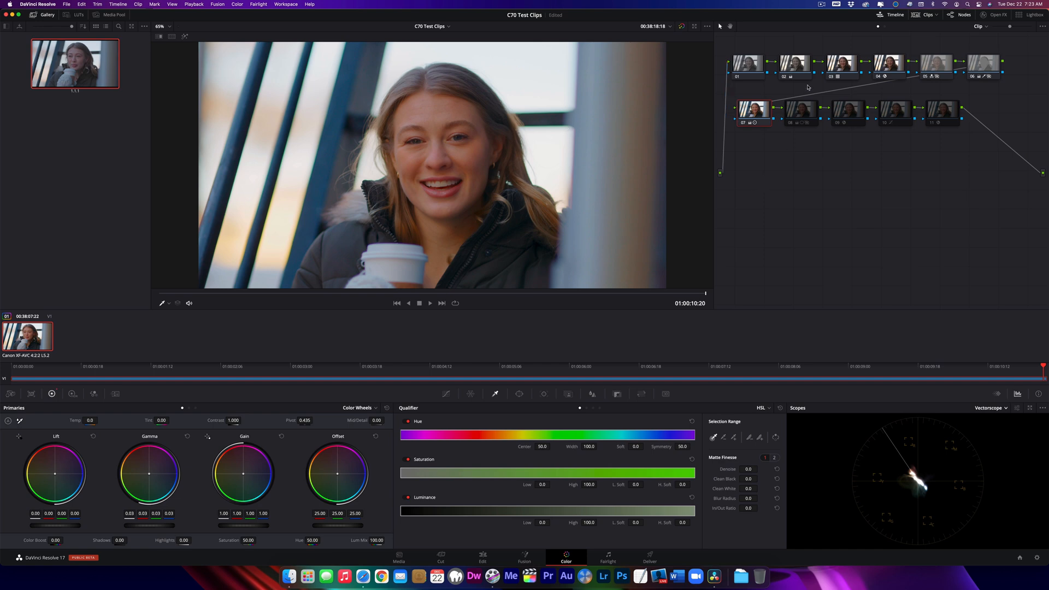
Enable node 08 and display its circular window around the woman's face.
{"action": "left_click", "coordinate": [801, 113]}
{"action": "left_click", "coordinate": [790, 123]}
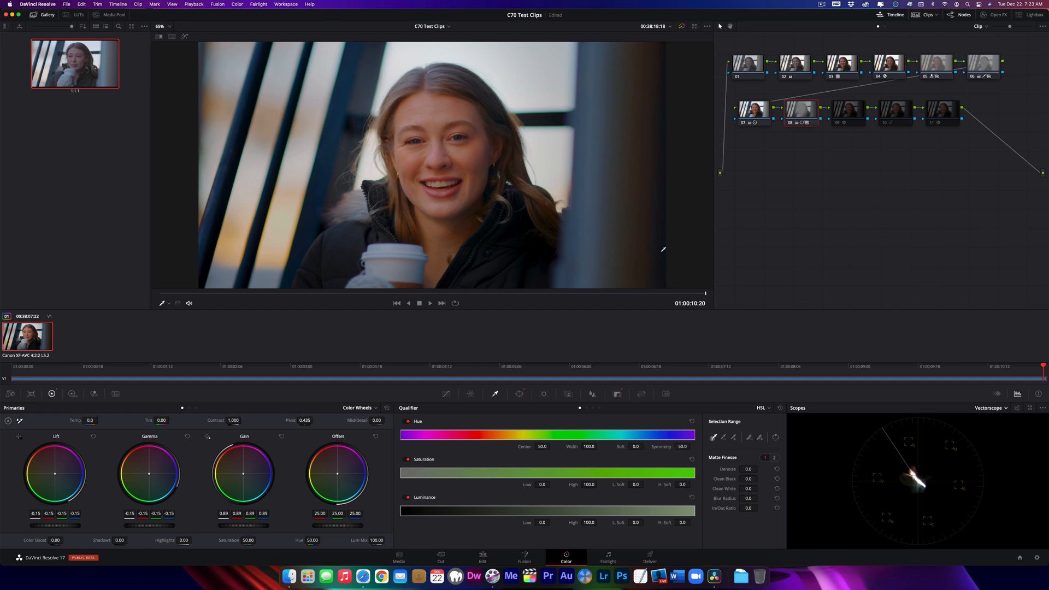
{"action": "left_click", "coordinate": [519, 394]}
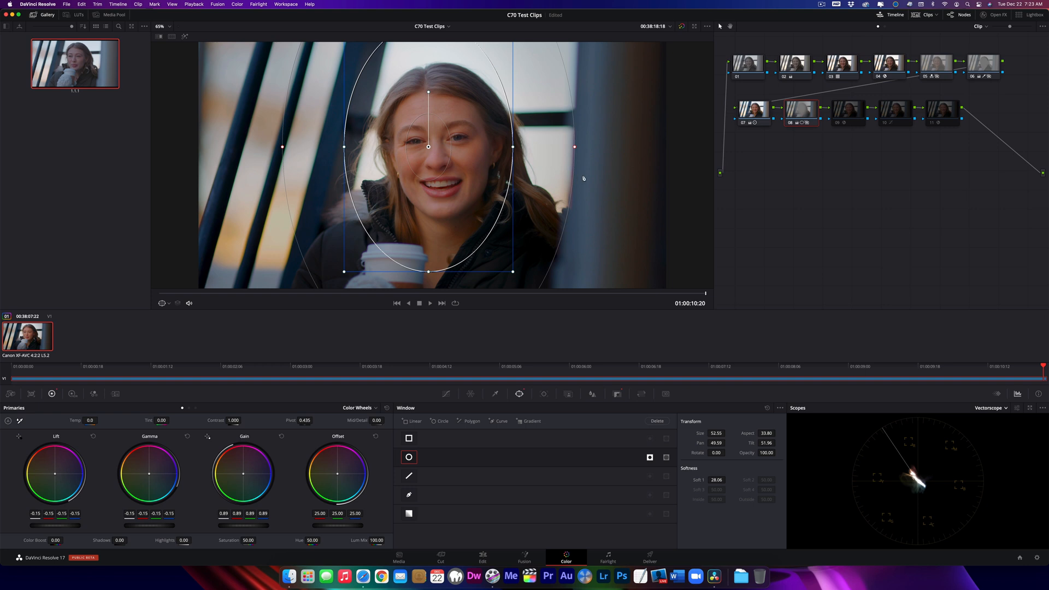
{"action": "mouse_move", "coordinate": [575, 148]}
{"action": "left_mouse_down"}
{"action": "mouse_move", "coordinate": [602, 148]}
{"action": "mouse_move", "coordinate": [580, 148]}
{"action": "left_mouse_up"}
Enable node 09 and review its Face Refinement and Eye Retouching settings, toggling the node off and on to compare.
{"action": "left_click", "coordinate": [841, 112]}
{"action": "left_click", "coordinate": [838, 123]}
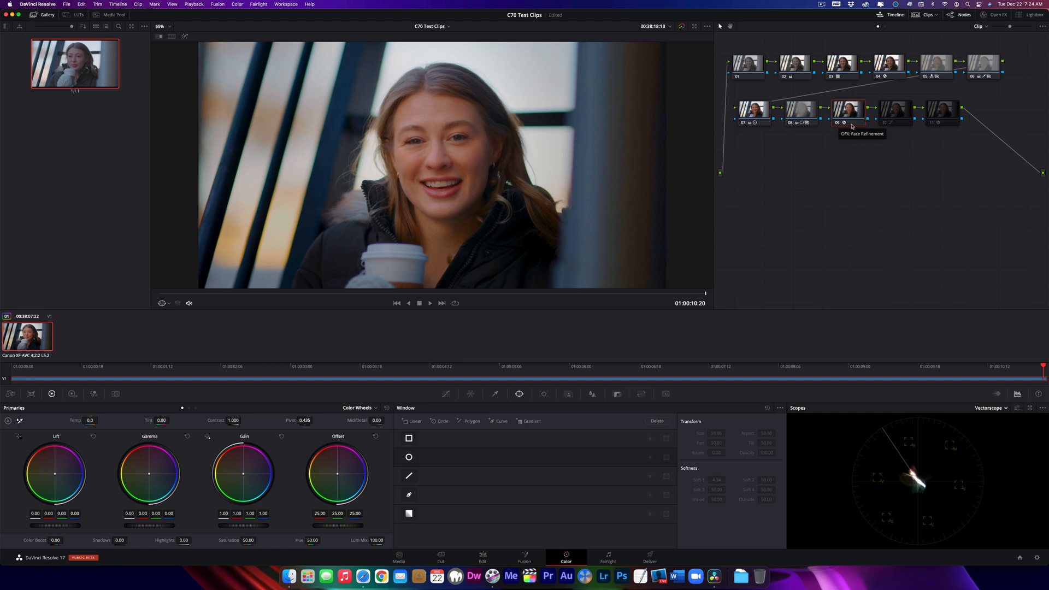
{"action": "left_click", "coordinate": [998, 16]}
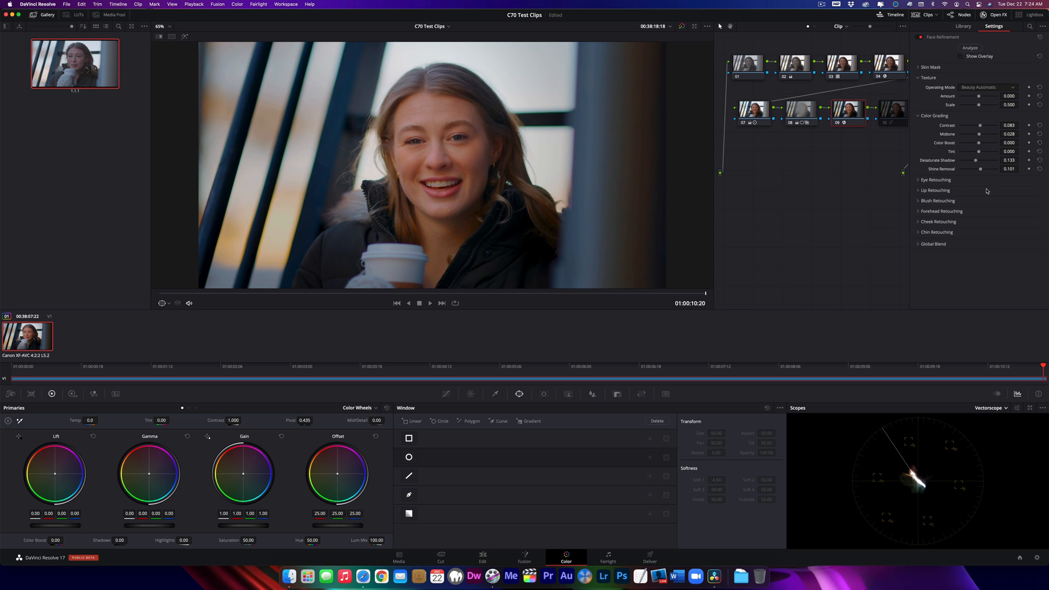
{"action": "left_click", "coordinate": [918, 181]}
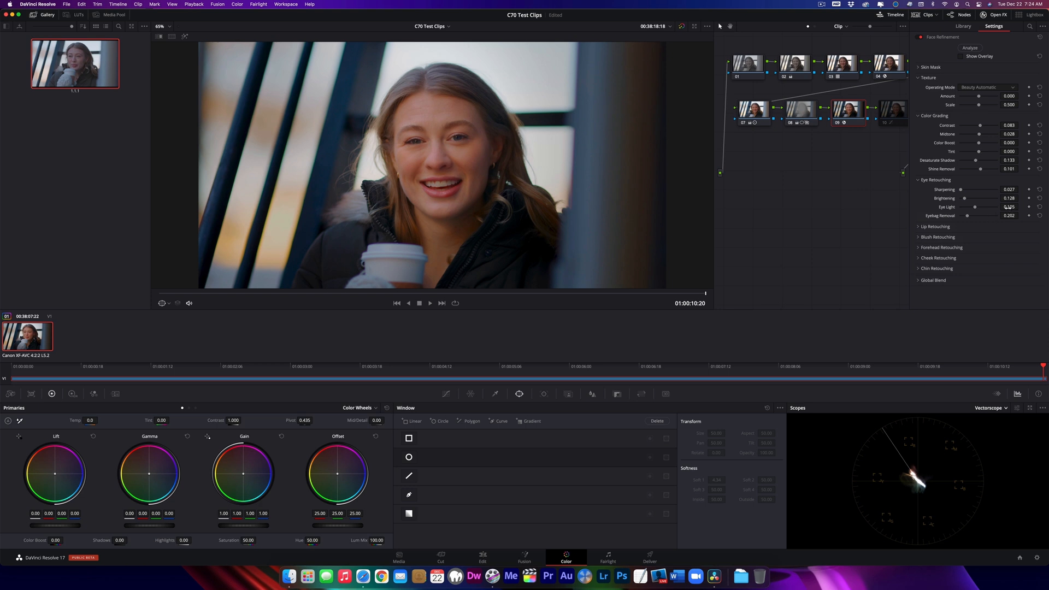
{"action": "left_click", "coordinate": [838, 123]}
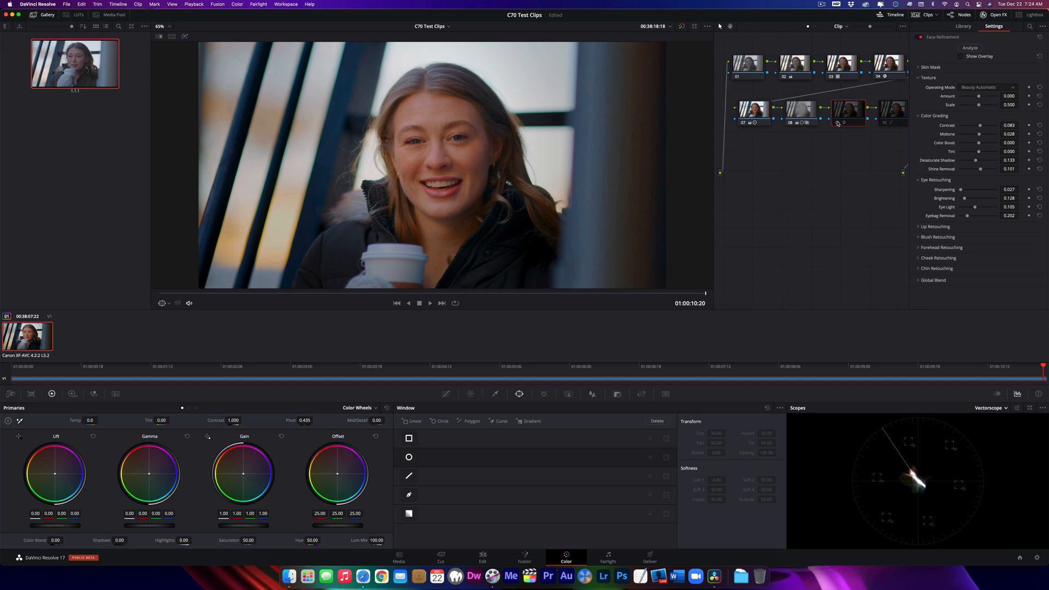
{"action": "left_click", "coordinate": [838, 123]}
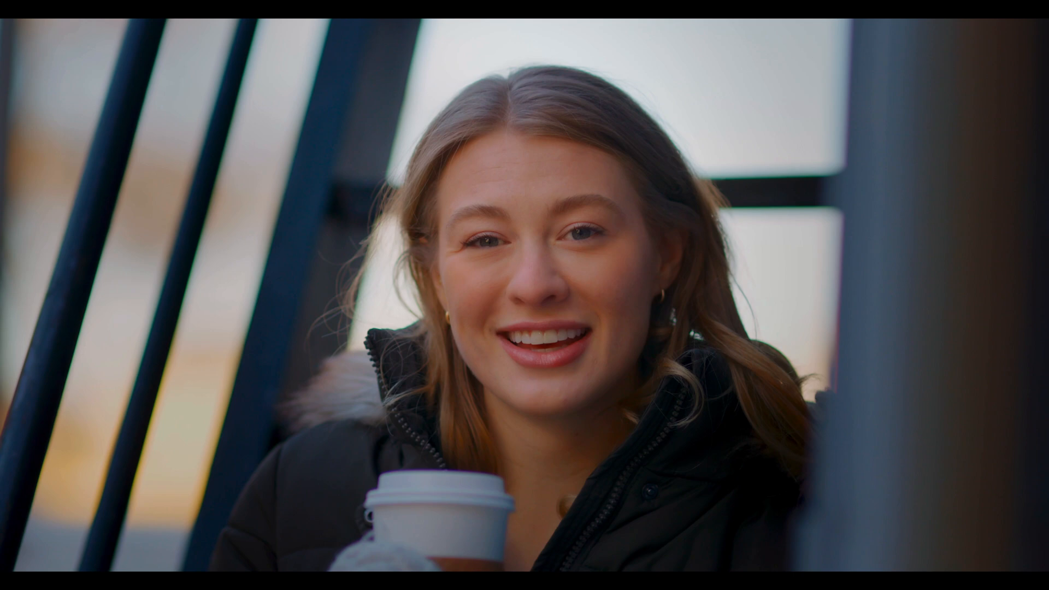
Inspect the refined face in full screen, return to the Color page and hide the Face Refinement settings.
{"action": "mouse_move", "coordinate": [614, 267]}
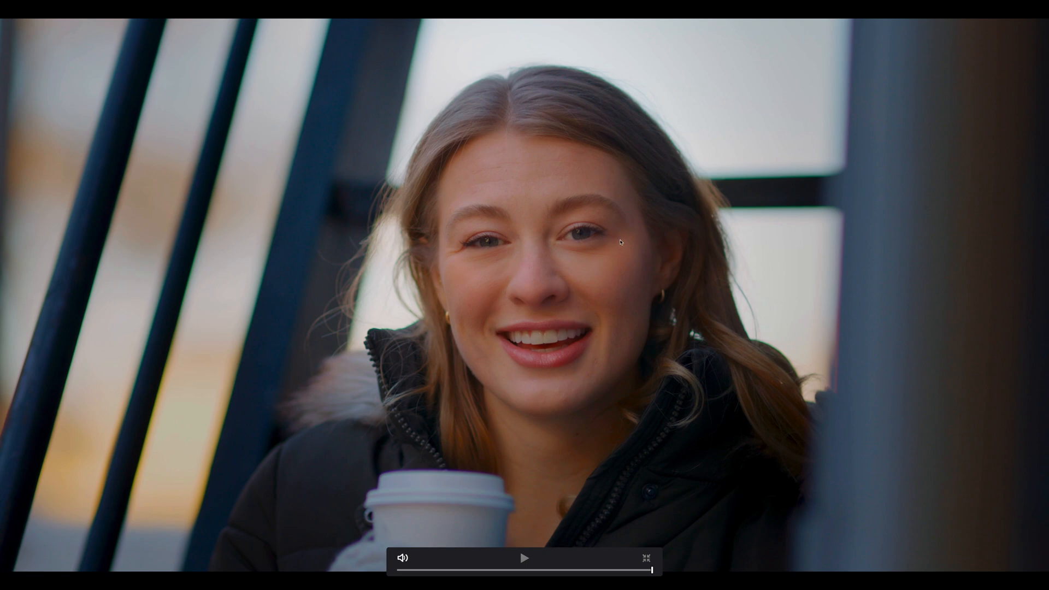
{"action": "key", "text": "Escape"}
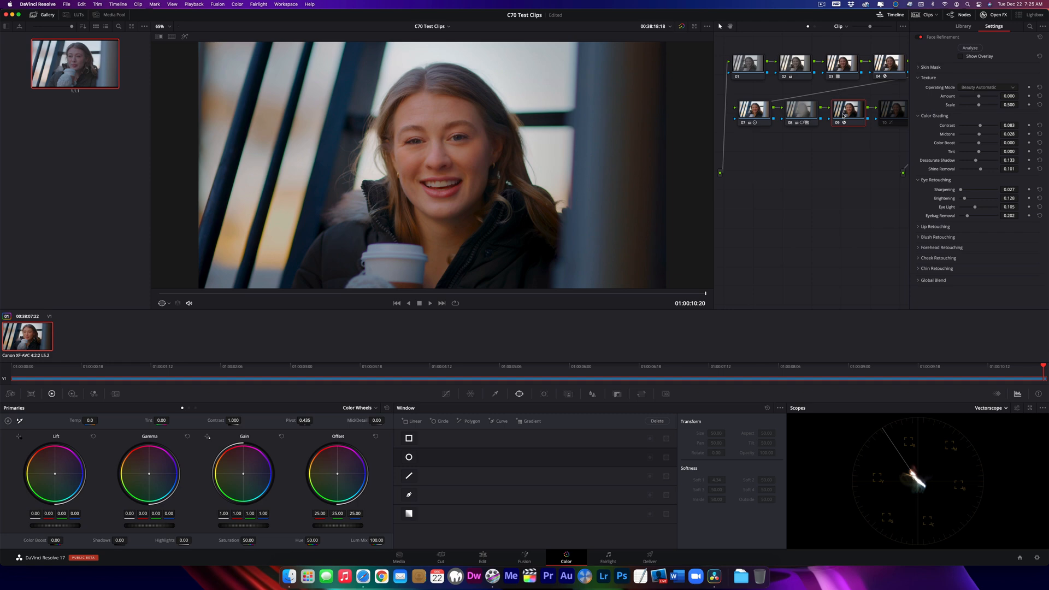
{"action": "left_click", "coordinate": [996, 16]}
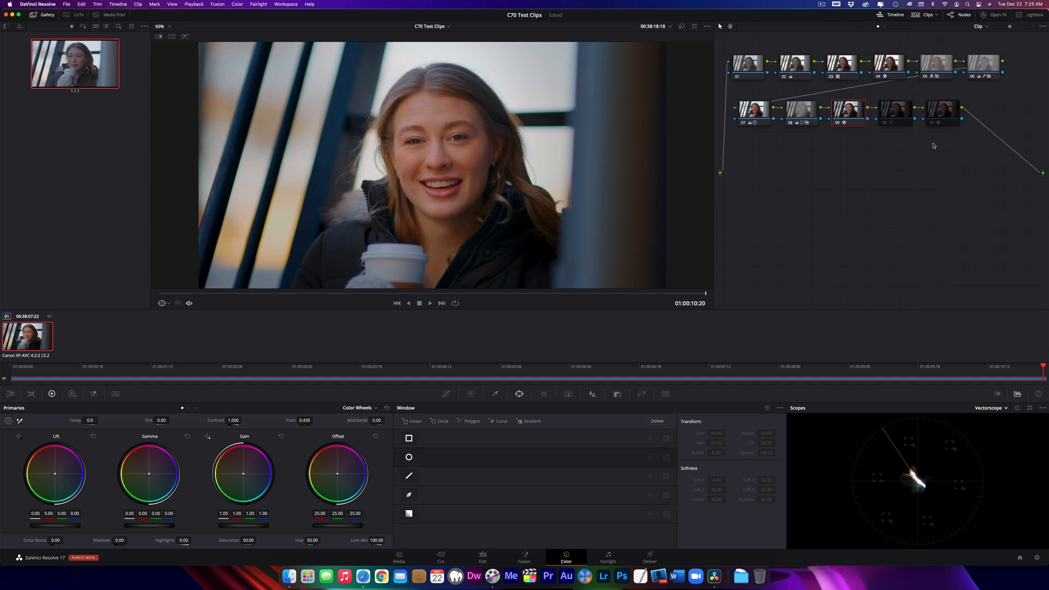
Space out the last two nodes to make room and add a new serial node directly after node 09.
{"action": "left_click_drag", "start_coordinate": [945, 111], "coordinate": [992, 112]}
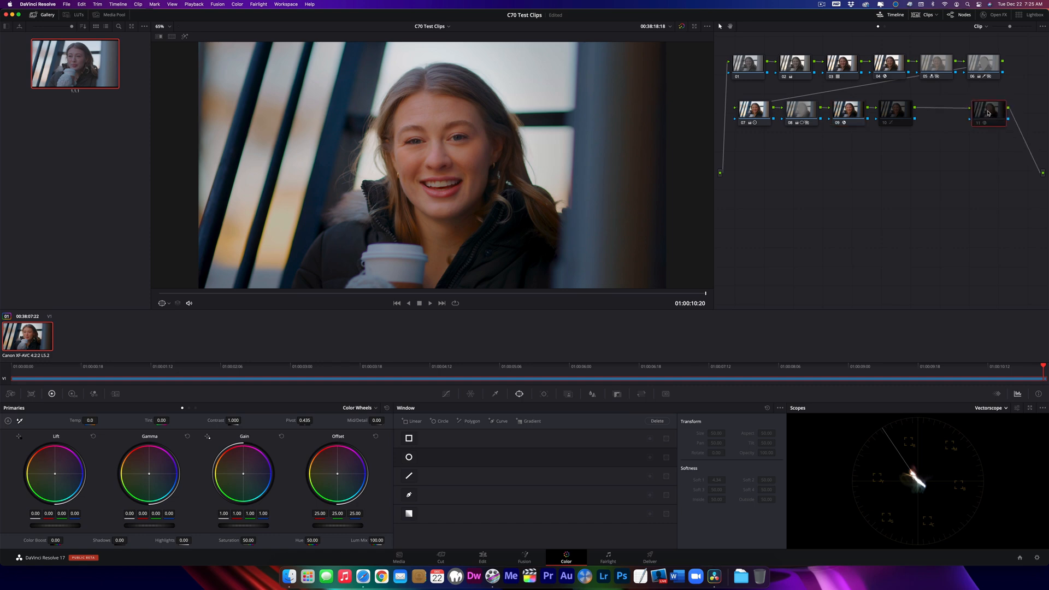
{"action": "left_click_drag", "start_coordinate": [901, 114], "coordinate": [941, 113]}
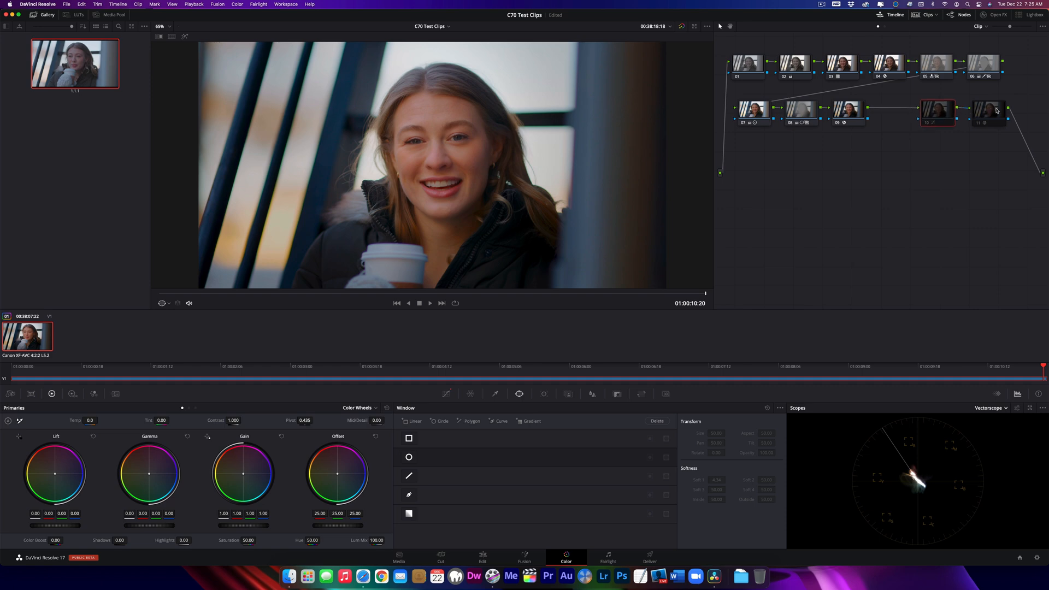
{"action": "left_click", "coordinate": [848, 115]}
{"action": "right_click", "coordinate": [848, 115]}
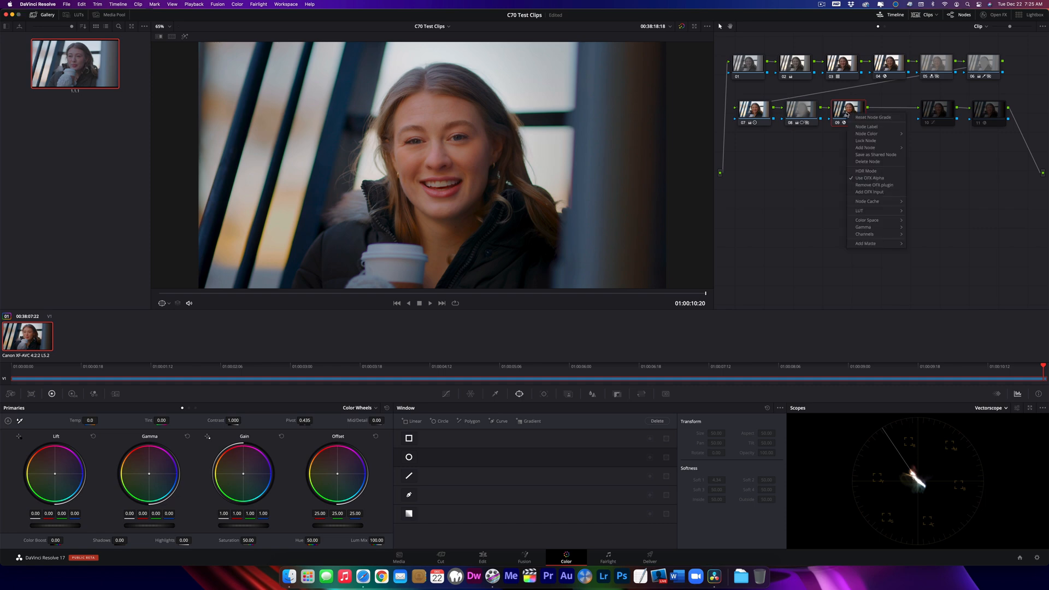
{"action": "mouse_move", "coordinate": [866, 148]}
{"action": "left_click", "coordinate": [925, 149]}
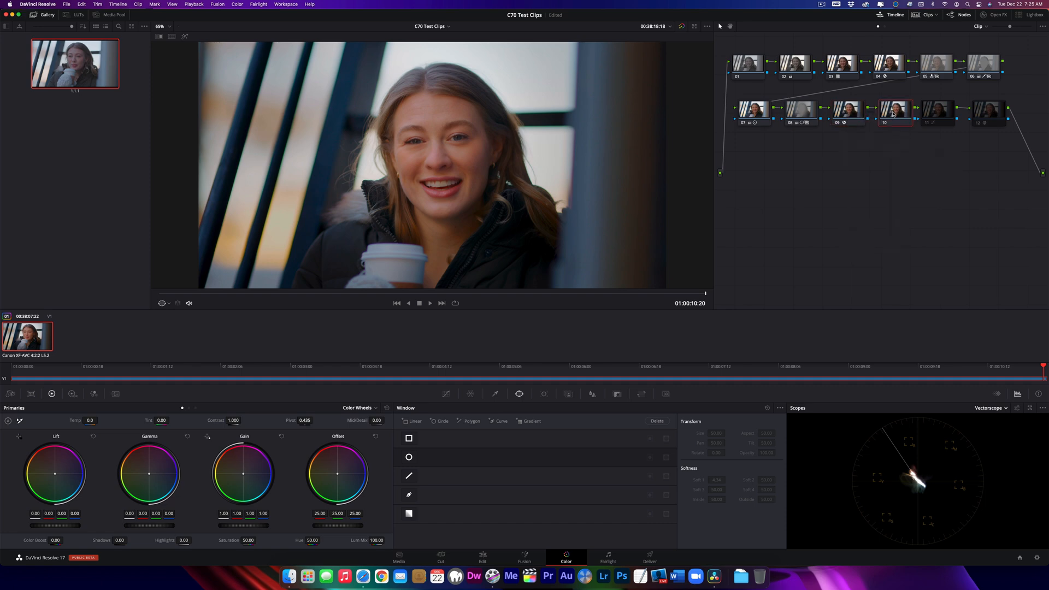
{"action": "left_click_drag", "start_coordinate": [896, 111], "coordinate": [894, 111]}
Switch the new node 10's blur controls to Mist mode and set H/V Ratio and Radius to 0.40.
{"action": "left_click", "coordinate": [592, 395]}
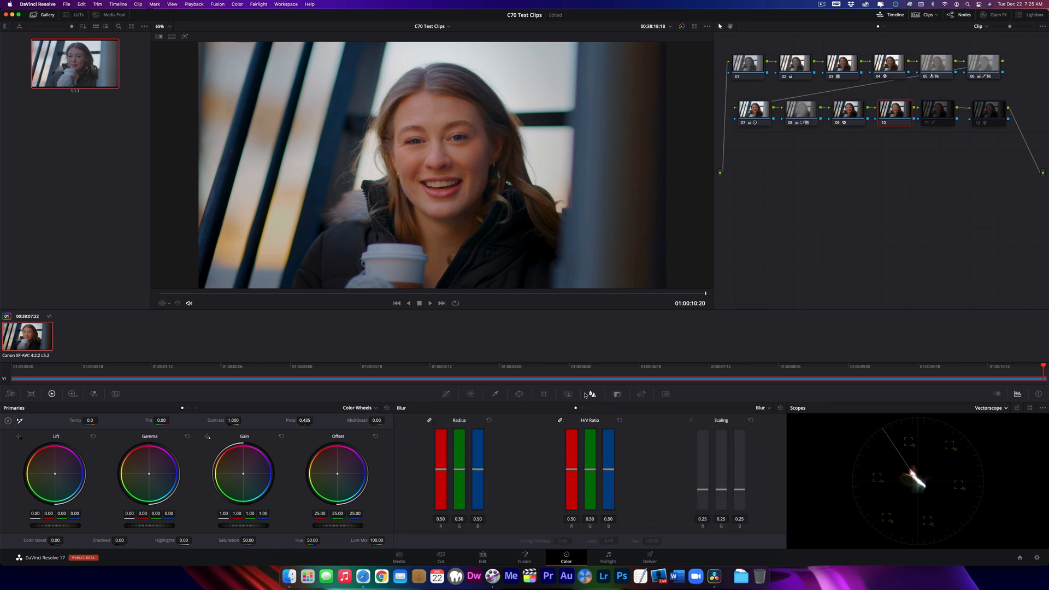
{"action": "left_click", "coordinate": [770, 409]}
{"action": "left_click", "coordinate": [771, 433]}
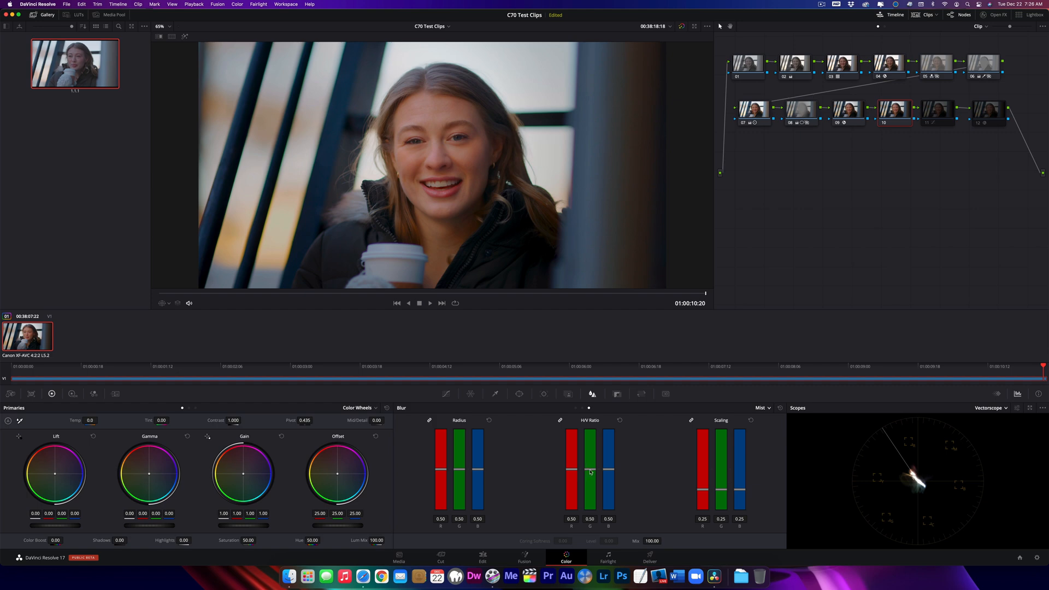
{"action": "left_click_drag", "start_coordinate": [591, 472], "coordinate": [591, 480]}
{"action": "left_click_drag", "start_coordinate": [461, 472], "coordinate": [461, 480]}
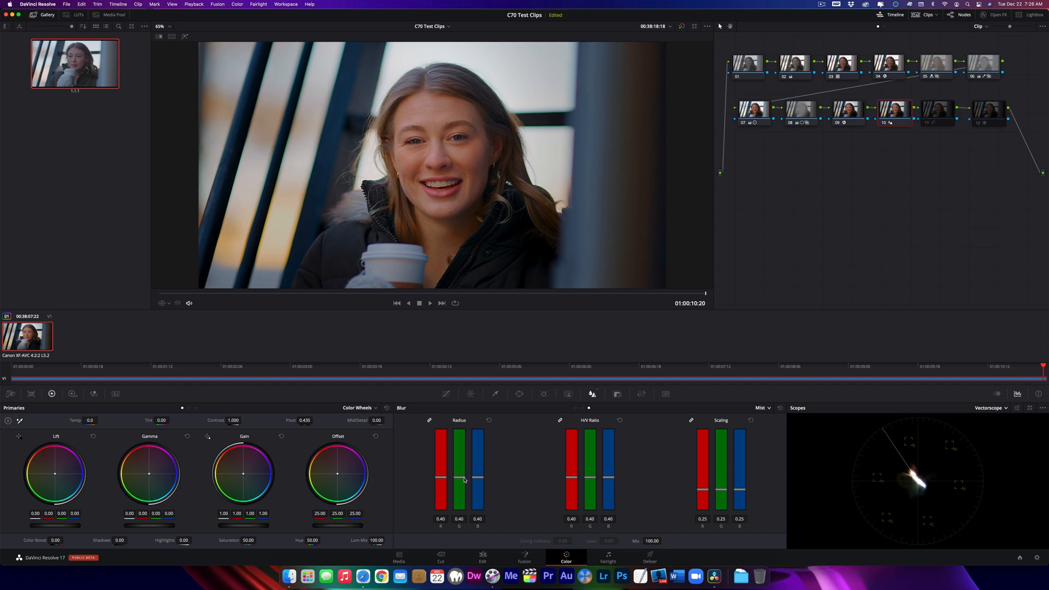
Try a key output gain of 0.382 on node 10 and reset it to its default.
{"action": "left_click", "coordinate": [617, 394]}
{"action": "left_click_drag", "start_coordinate": [708, 479], "coordinate": [639, 479]}
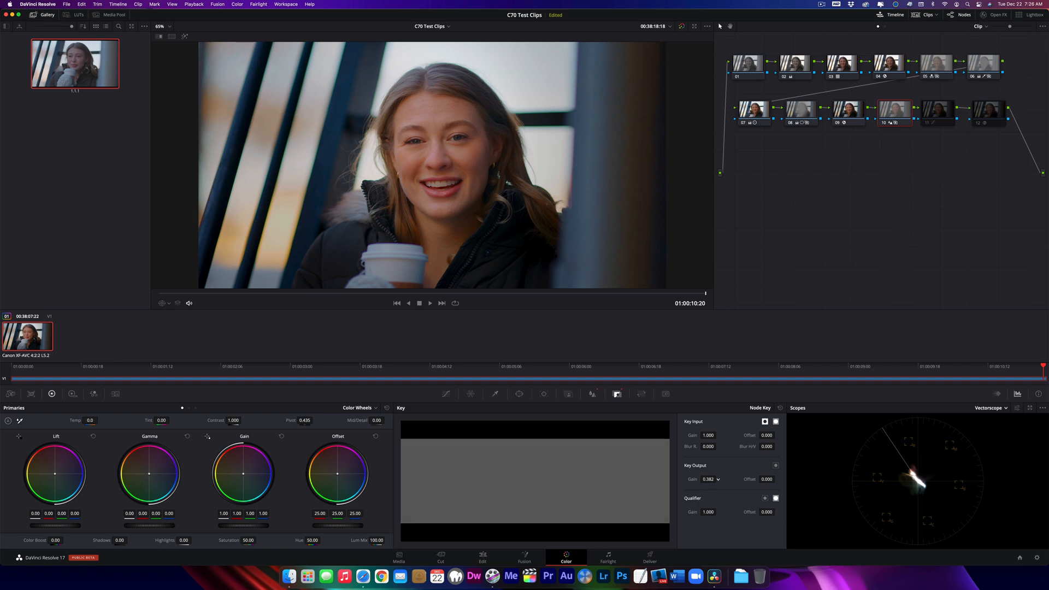
{"action": "double_click", "coordinate": [709, 479]}
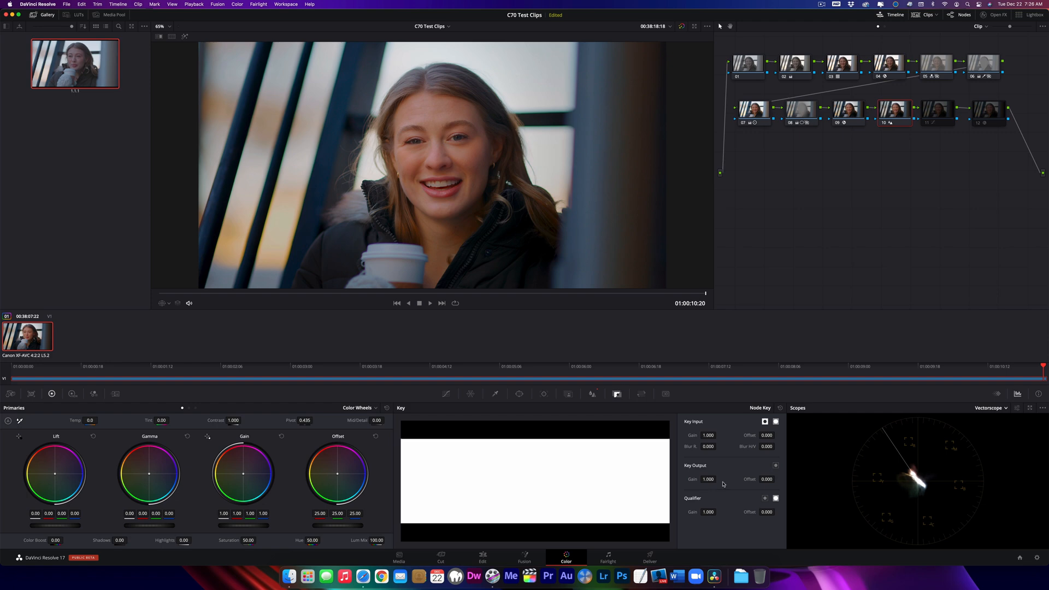
Reset node 10's Mist Radius and H/V Ratio and lower both again slightly for a subtle effect.
{"action": "left_click", "coordinate": [593, 394]}
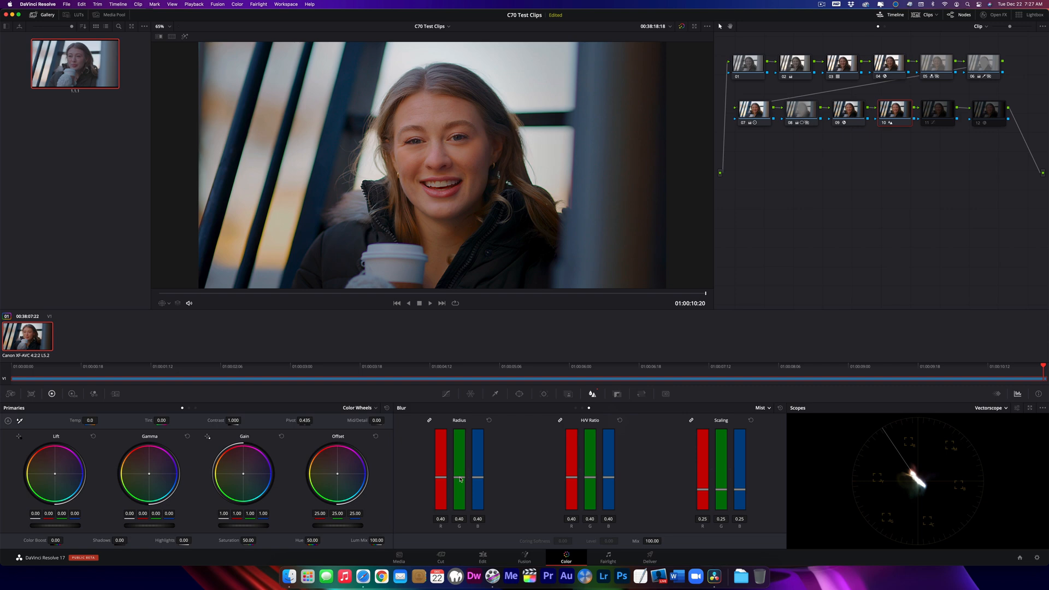
{"action": "left_click_drag", "start_coordinate": [460, 478], "coordinate": [460, 477]}
{"action": "left_click", "coordinate": [489, 420]}
{"action": "left_click", "coordinate": [620, 420]}
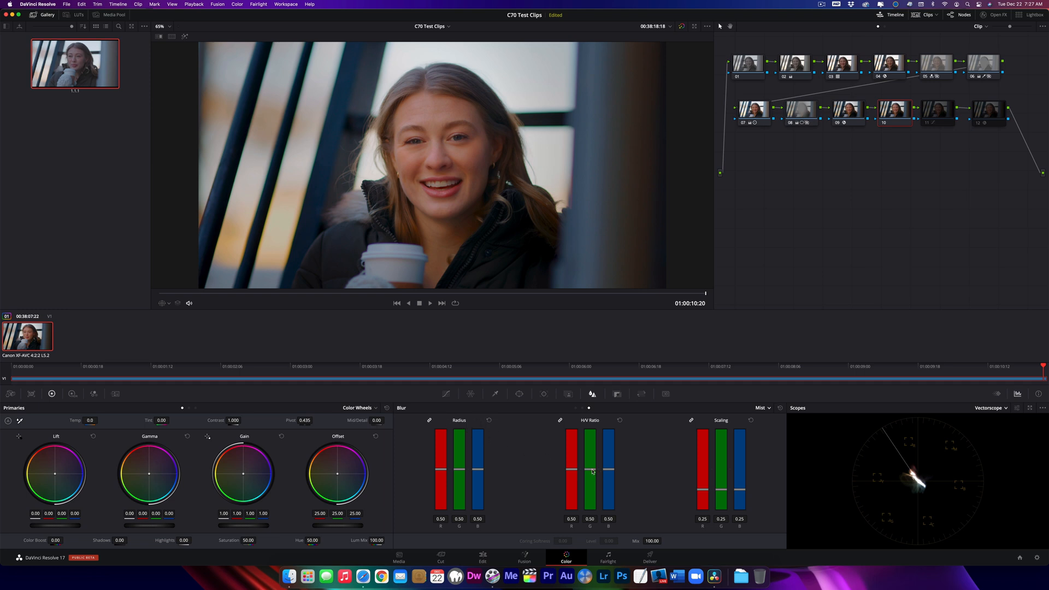
{"action": "left_click_drag", "start_coordinate": [592, 473], "coordinate": [593, 475]}
{"action": "left_click_drag", "start_coordinate": [462, 472], "coordinate": [462, 473]}
{"action": "left_click_drag", "start_coordinate": [462, 474], "coordinate": [462, 474]}
Display node 11's Lum Vs Sat curve and enable the node, toggling it off and on to compare.
{"action": "left_click", "coordinate": [933, 114]}
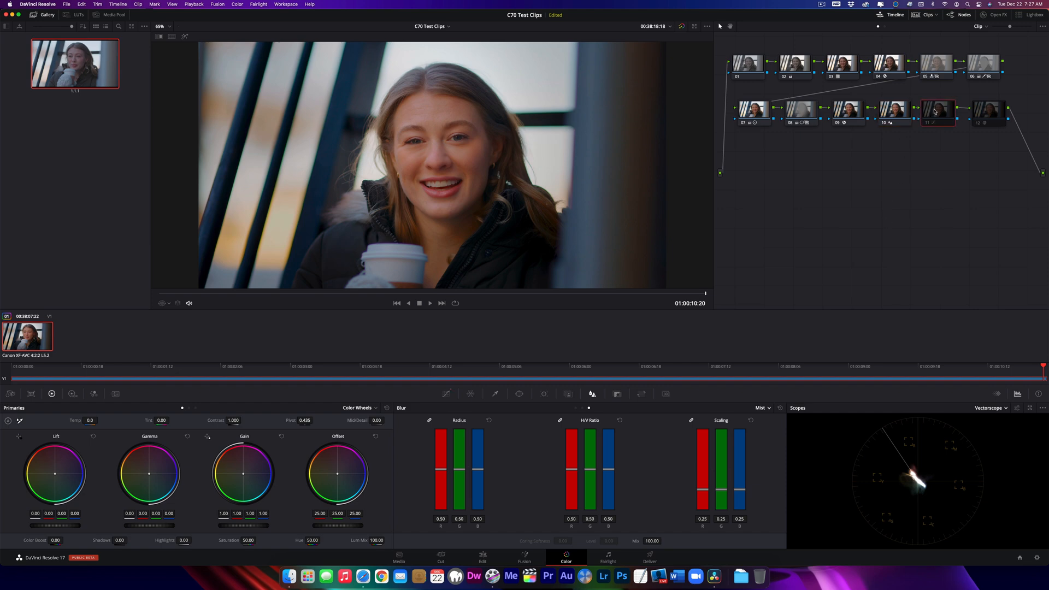
{"action": "left_click", "coordinate": [447, 394]}
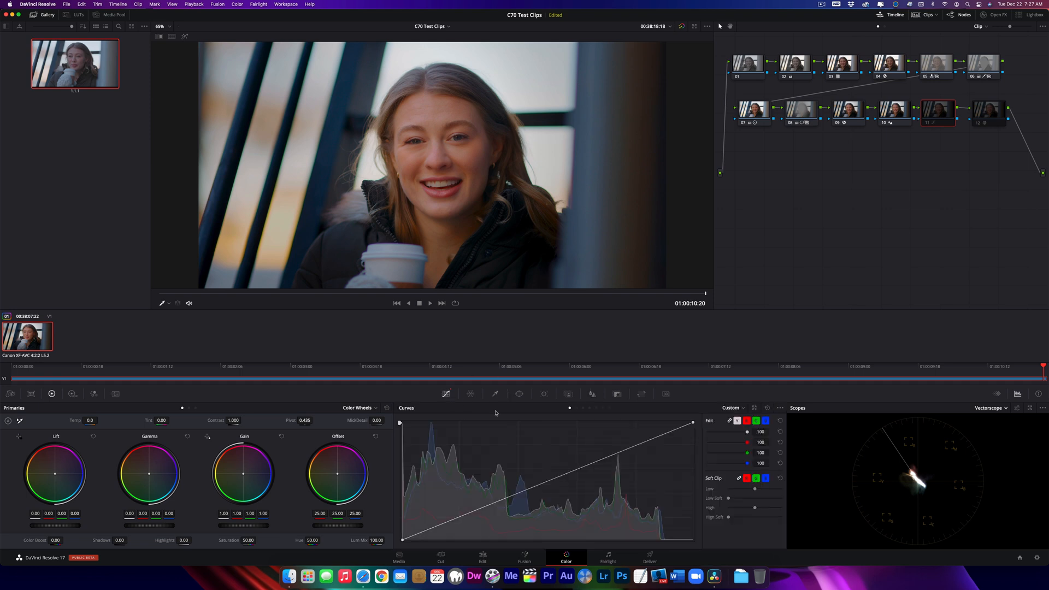
{"action": "left_click", "coordinate": [597, 409]}
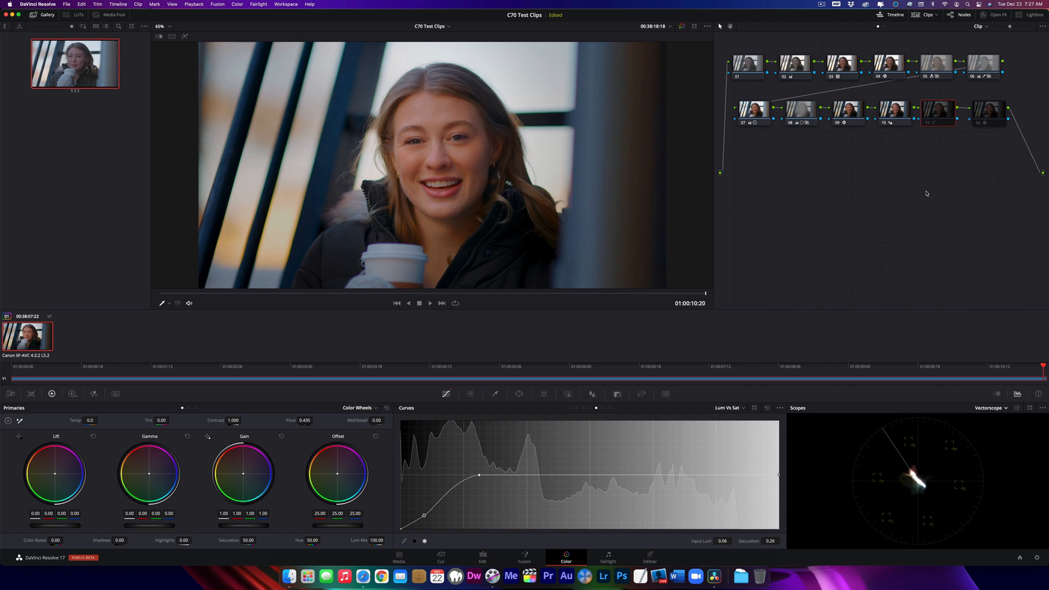
{"action": "left_click", "coordinate": [929, 124]}
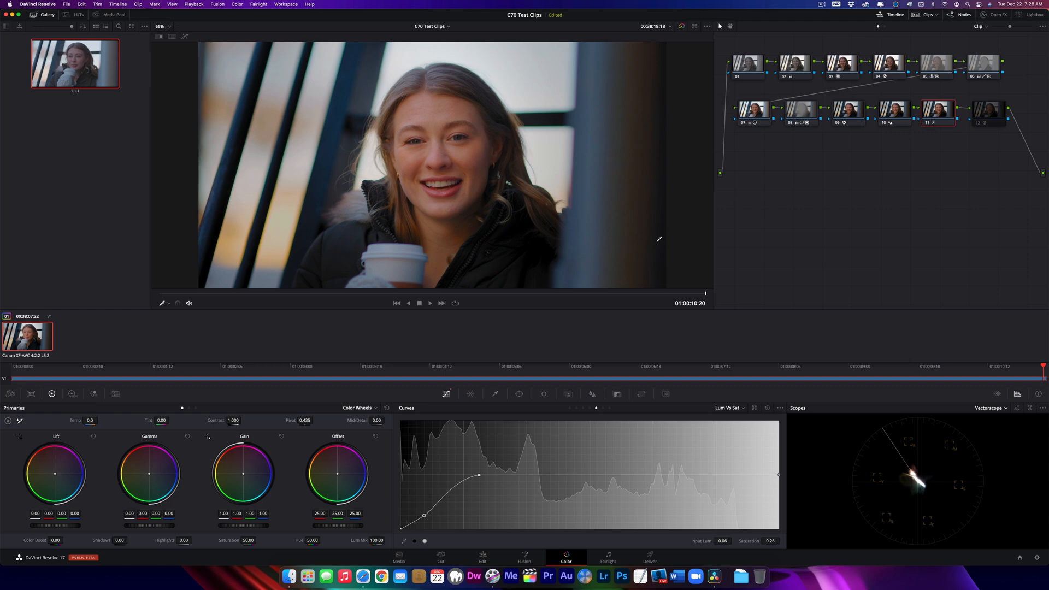
{"action": "left_click", "coordinate": [927, 124]}
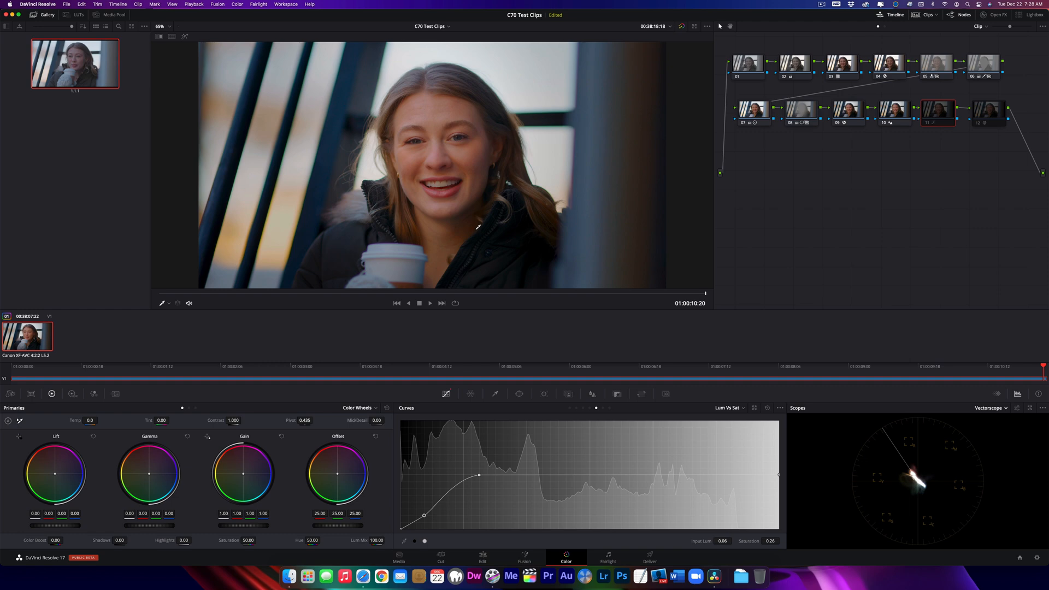
{"action": "left_click", "coordinate": [928, 123]}
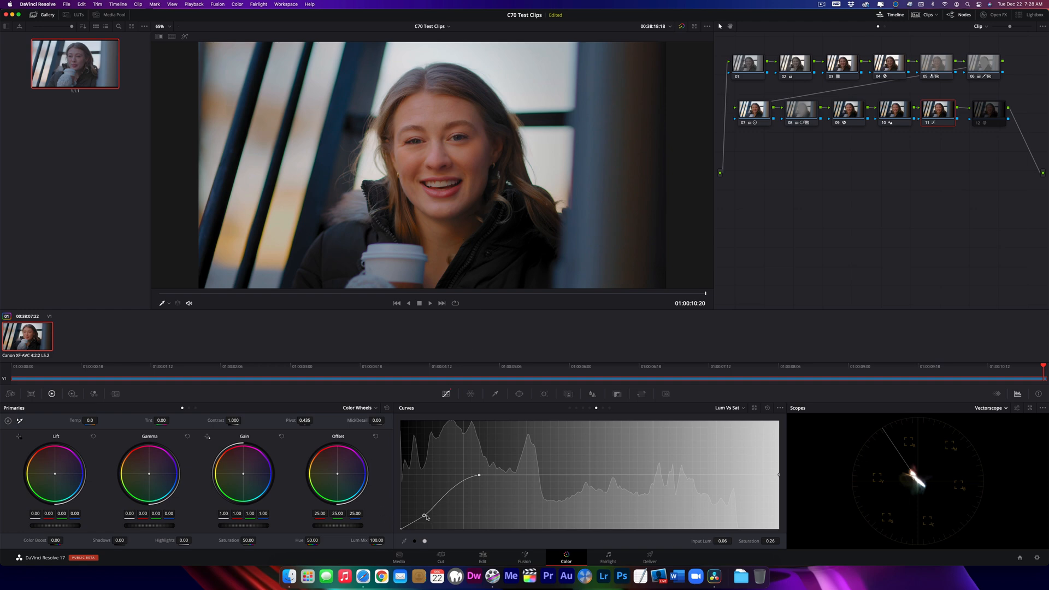
Move the shadow point of node 11's Lum Vs Sat curve to input lum 0.08, saturation 0.27, and check the image full screen.
{"action": "left_click_drag", "start_coordinate": [425, 516], "coordinate": [431, 515]}
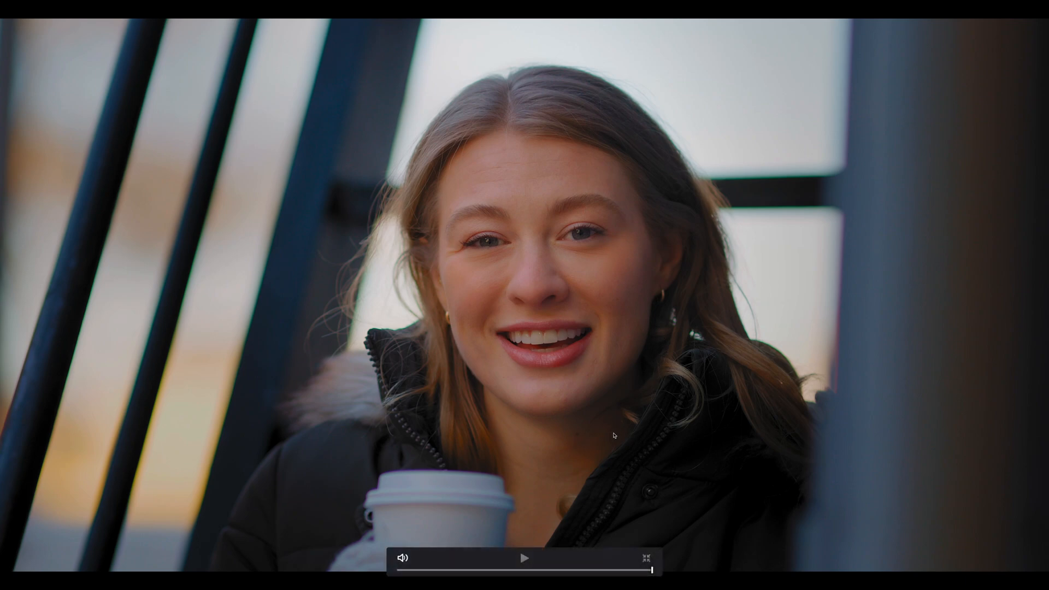
{"action": "key", "text": "Escape"}
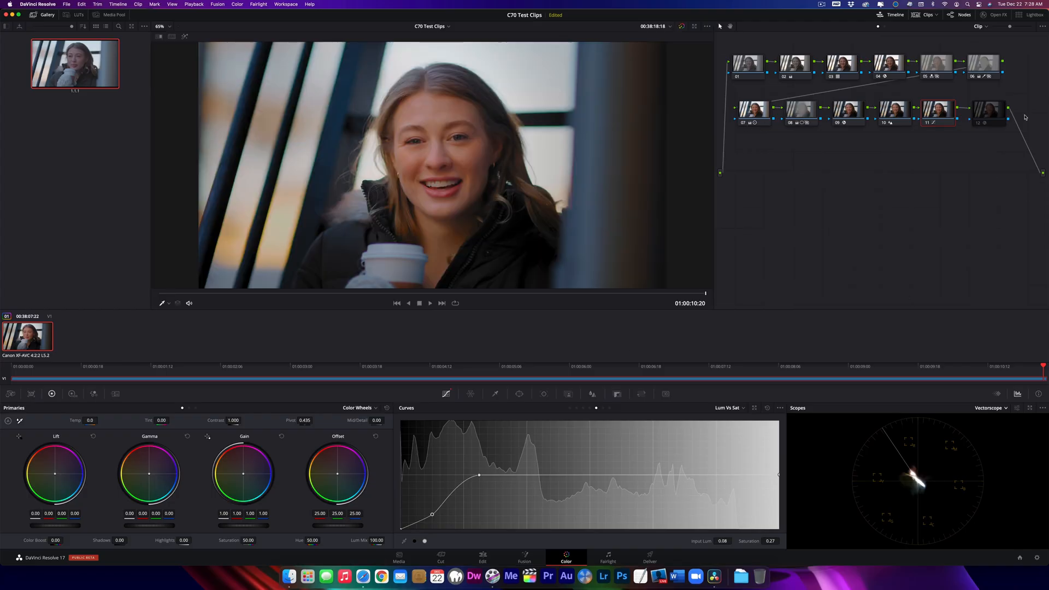
Enable node 12 and display its Film Grain settings.
{"action": "left_click", "coordinate": [990, 112]}
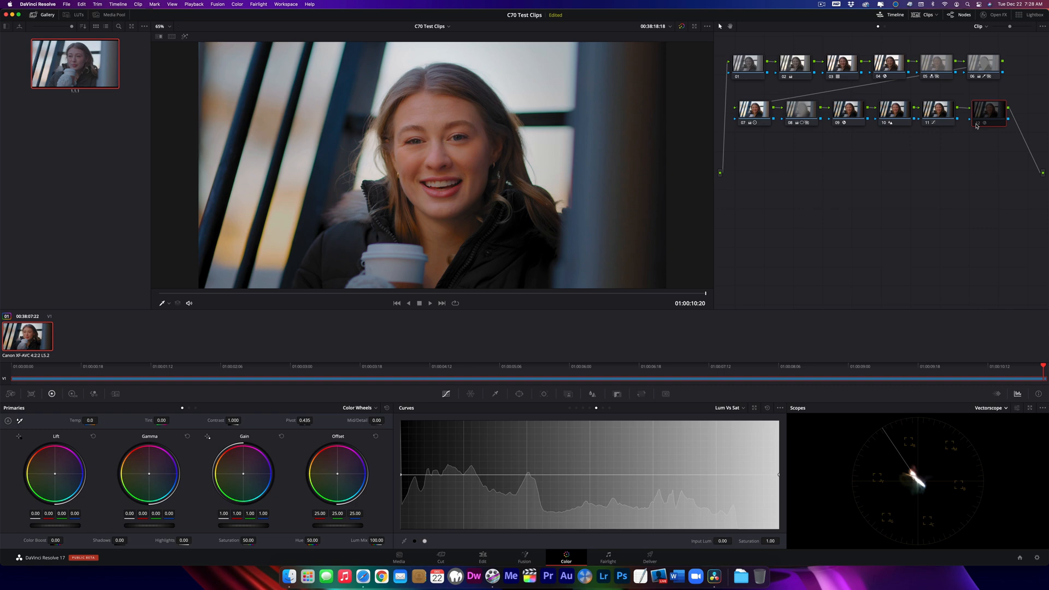
{"action": "left_click", "coordinate": [979, 124]}
{"action": "left_click", "coordinate": [992, 16]}
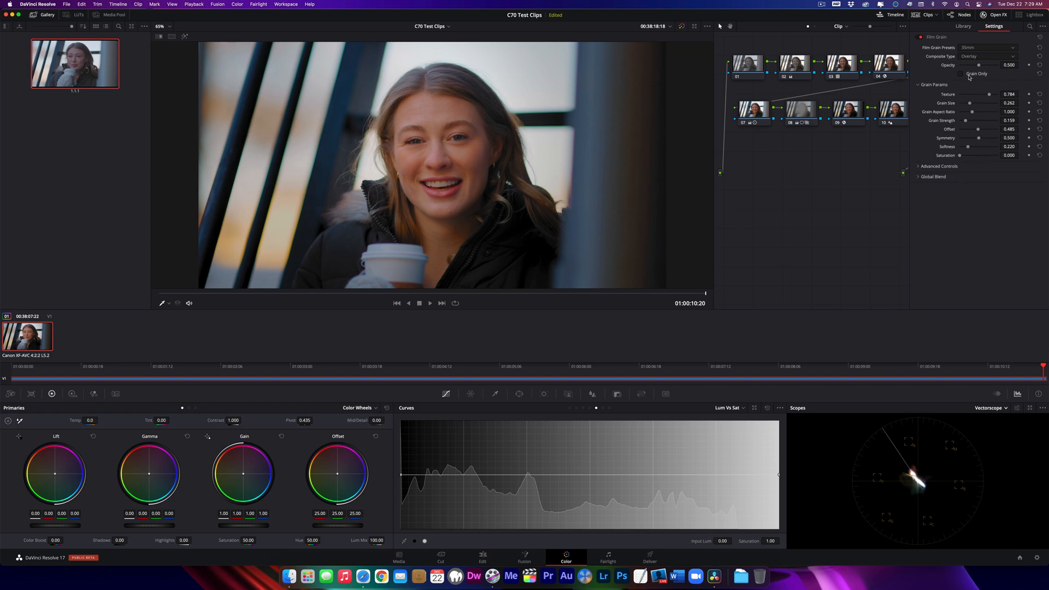
Try the 35mm 200T film grain preset, return to the 35mm preset and hide the effect settings.
{"action": "left_click", "coordinate": [1014, 48]}
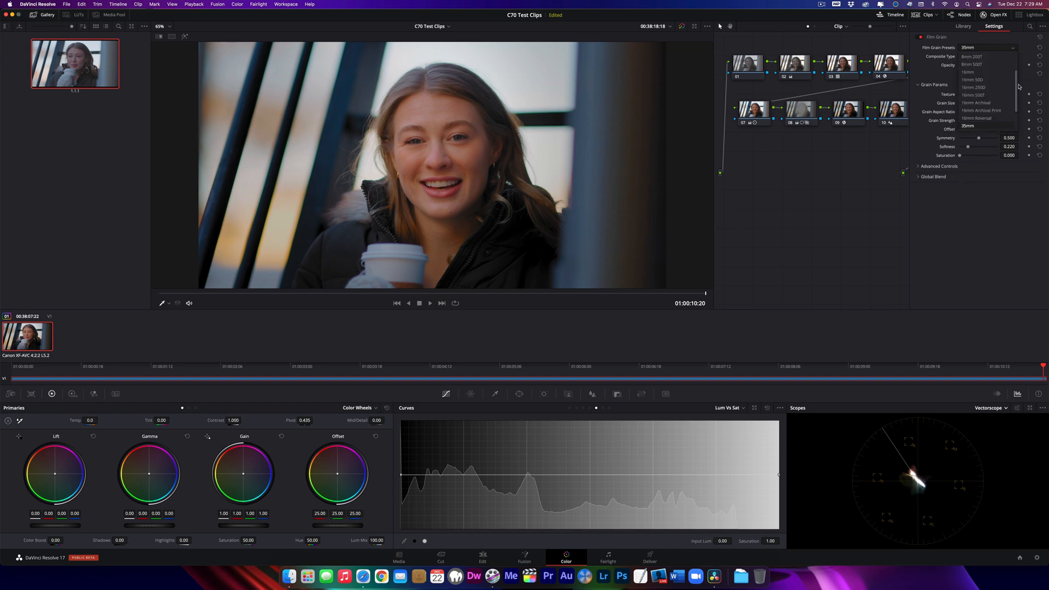
{"action": "left_click_drag", "start_coordinate": [1018, 87], "coordinate": [1015, 103]}
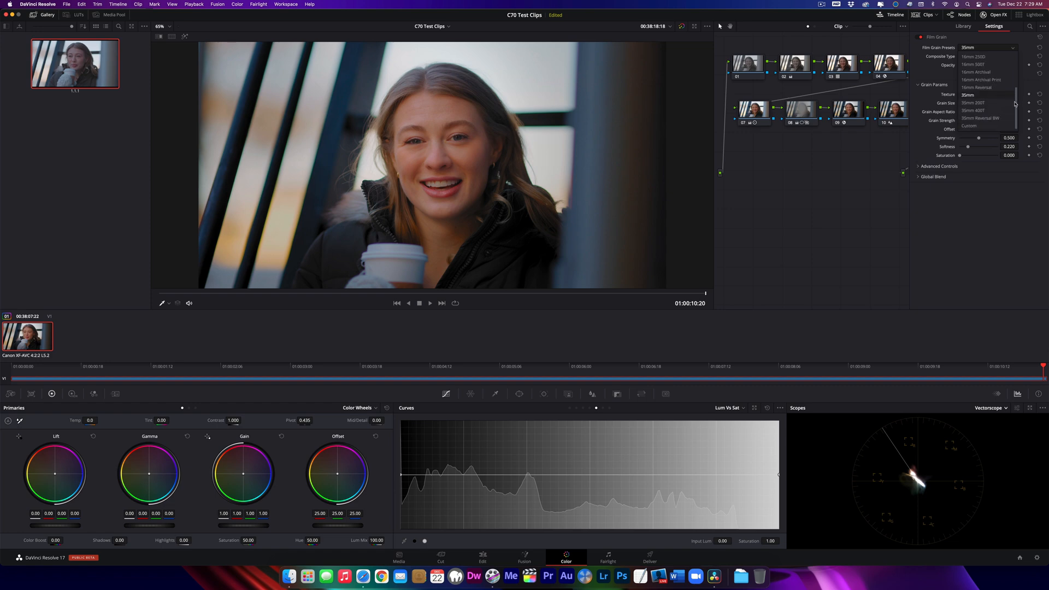
{"action": "left_click", "coordinate": [972, 104]}
{"action": "left_click", "coordinate": [1014, 48]}
{"action": "left_click", "coordinate": [973, 97]}
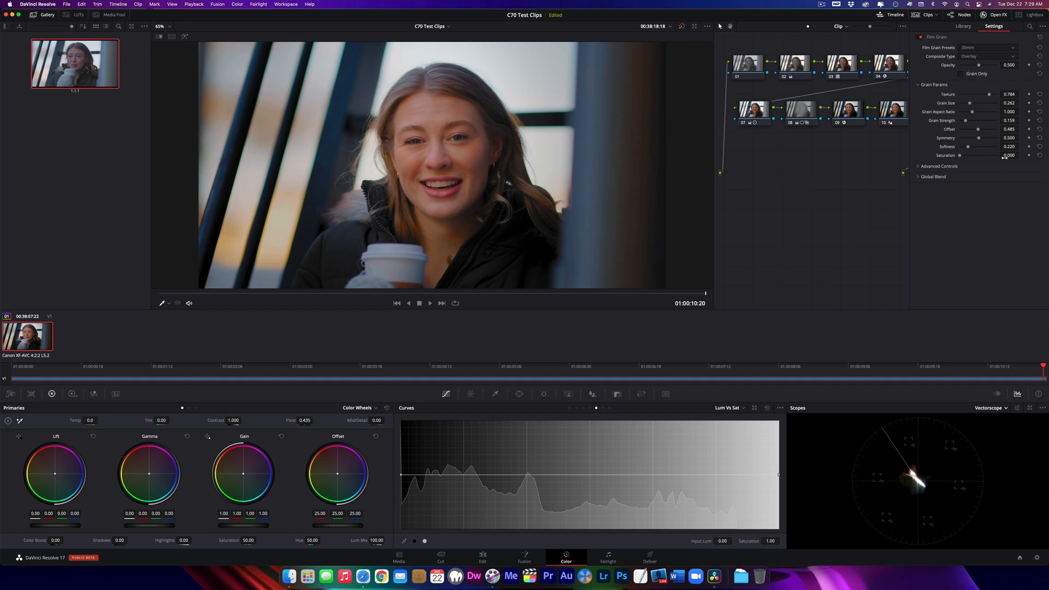
{"action": "left_click", "coordinate": [1002, 17]}
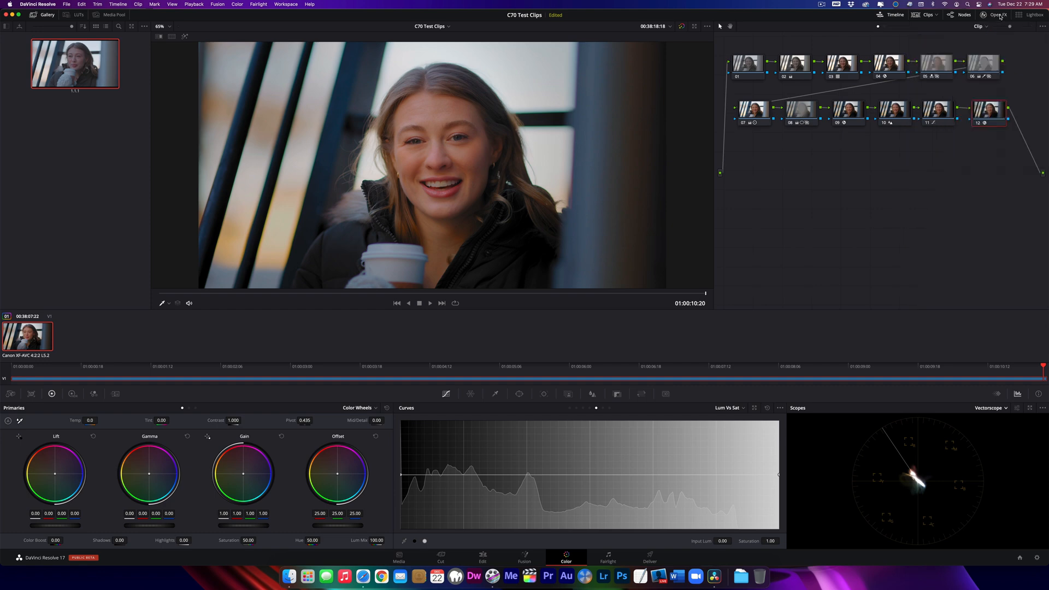